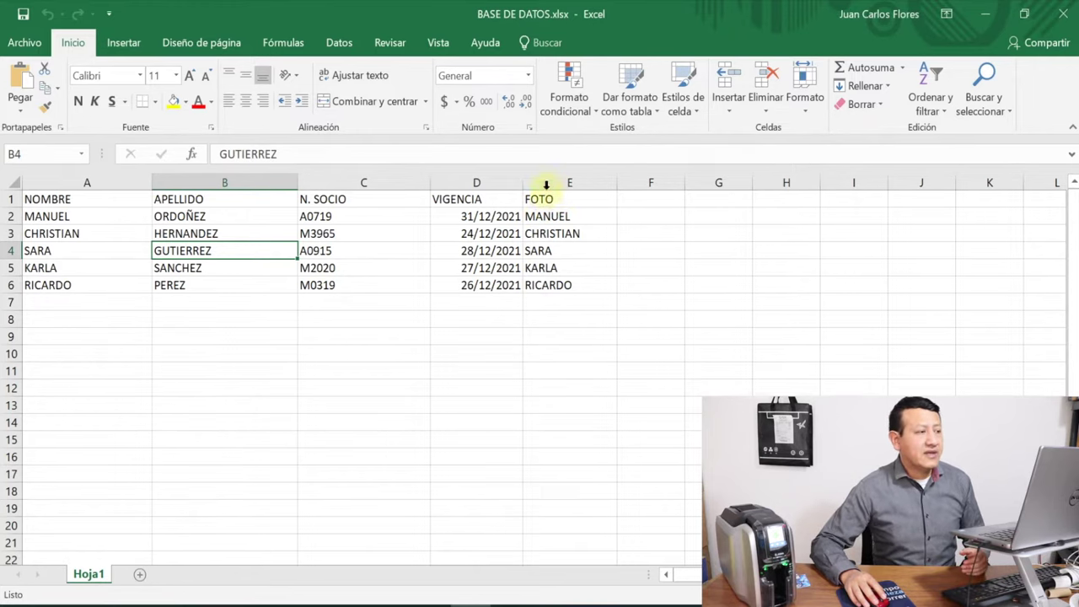
{"action": "left_click", "coordinate": [559, 180]}
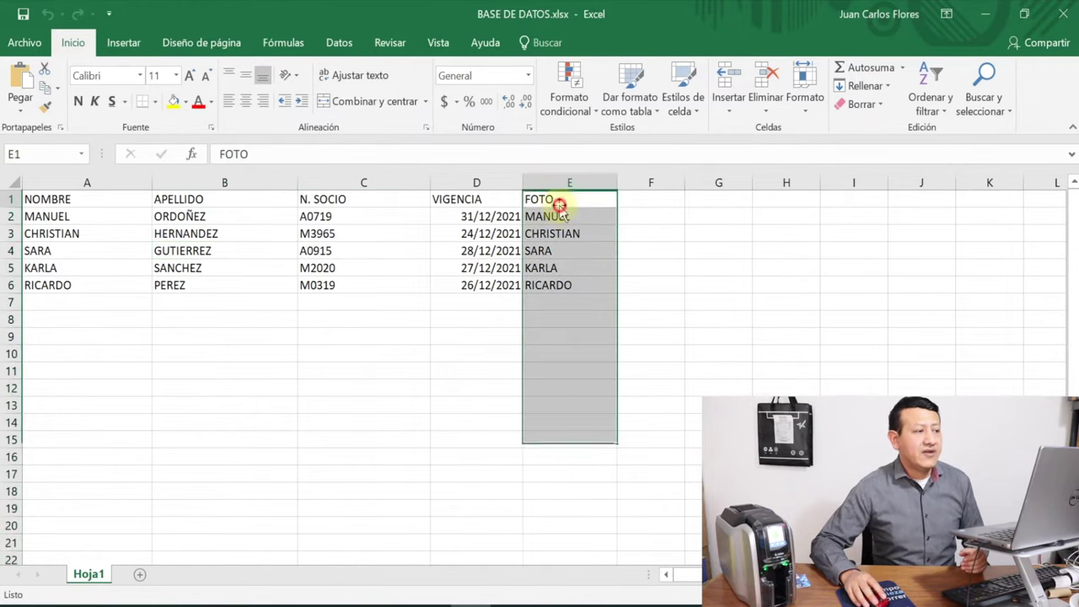
{"action": "left_click", "coordinate": [560, 207]}
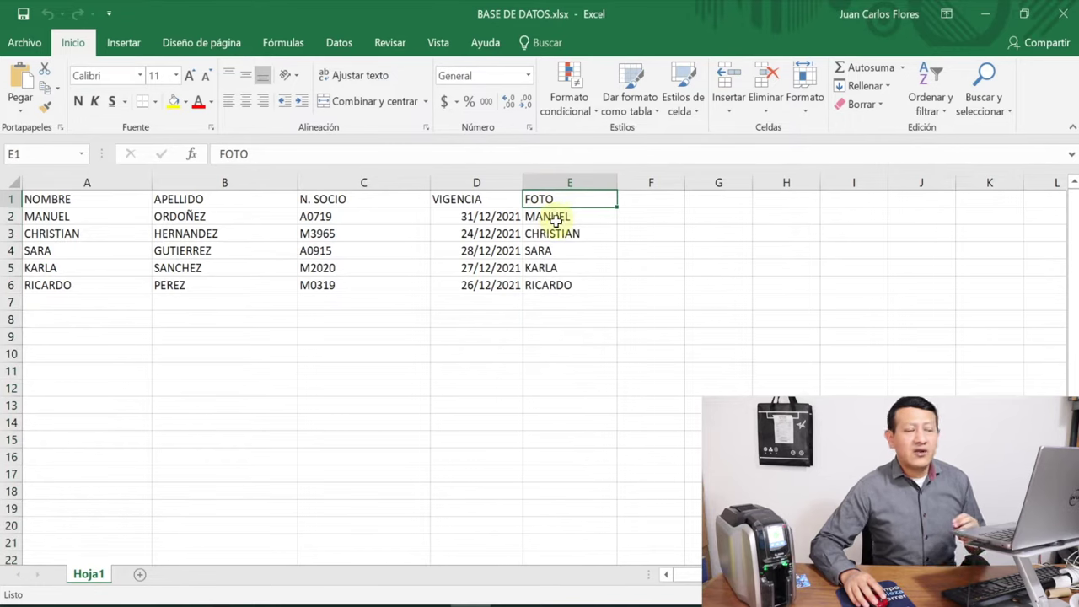
{"action": "left_click", "coordinate": [556, 217]}
{"action": "left_click", "coordinate": [562, 237]}
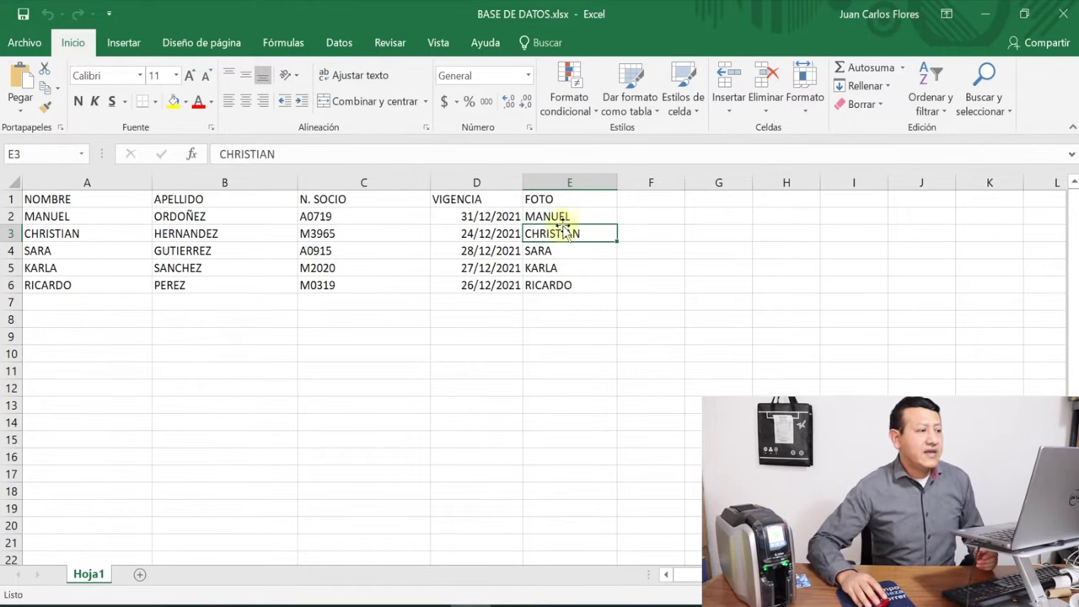
{"action": "left_click", "coordinate": [567, 217]}
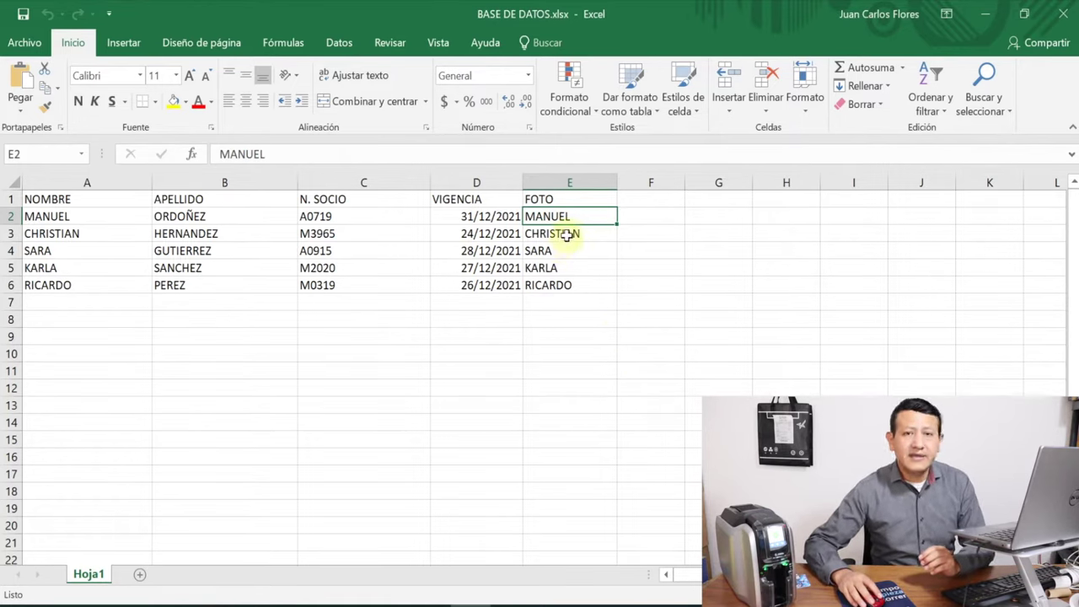
{"action": "left_click", "coordinate": [568, 237]}
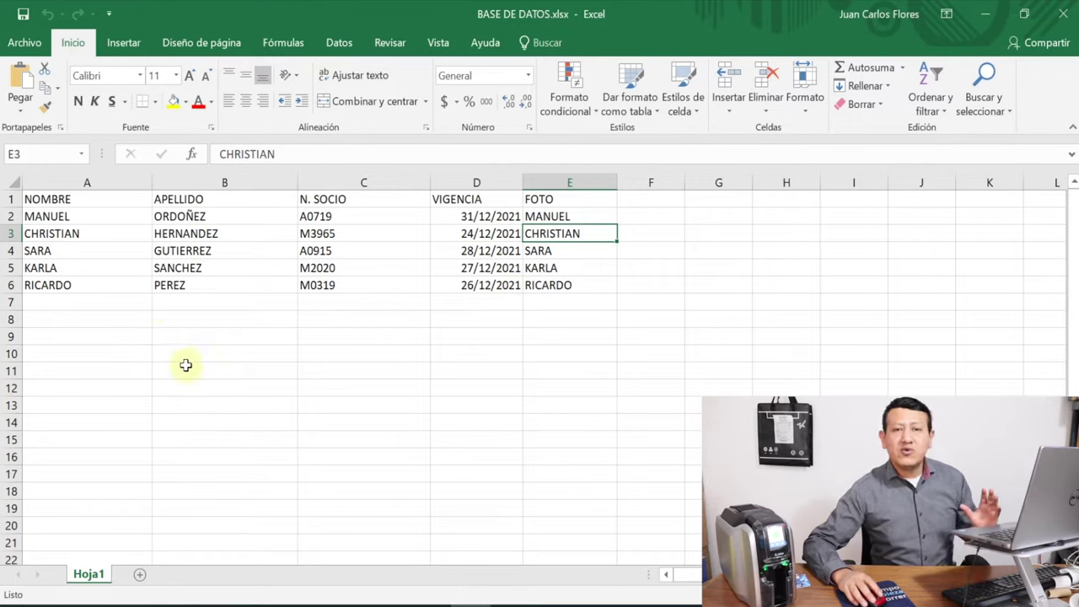
{"action": "left_click", "coordinate": [164, 303]}
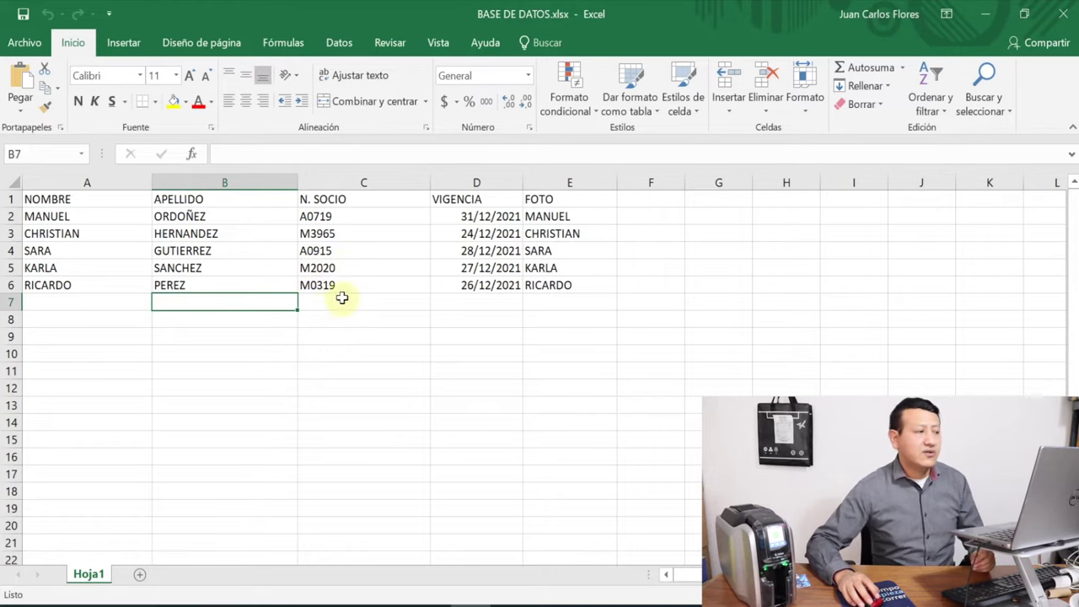
Launch DesignStudio from the desktop and open the saved Partido card design
{"action": "key", "text": "super+d"}
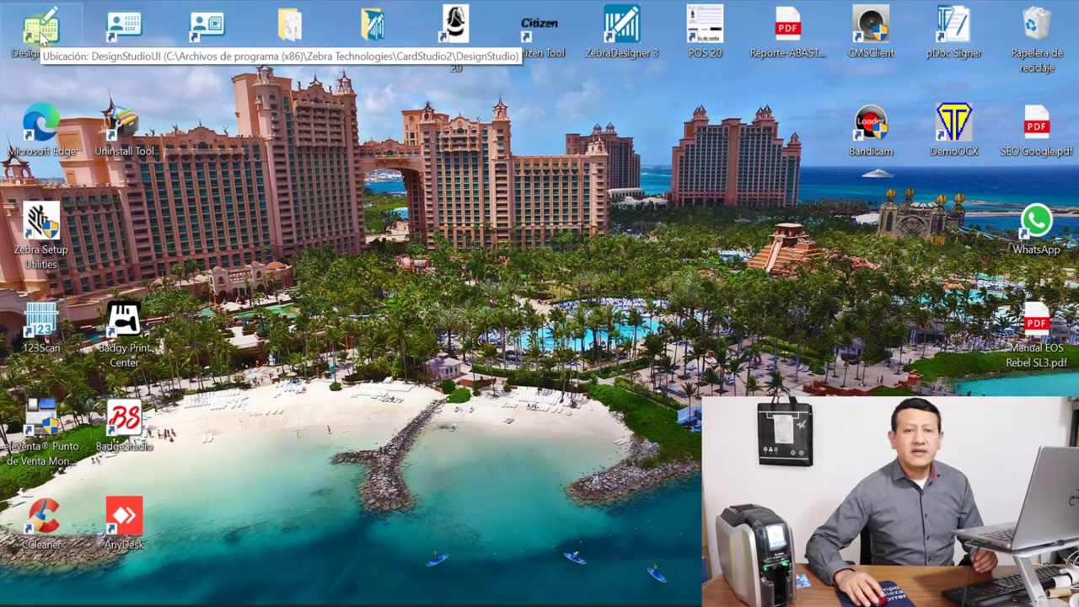
{"action": "double_click", "coordinate": [40, 38]}
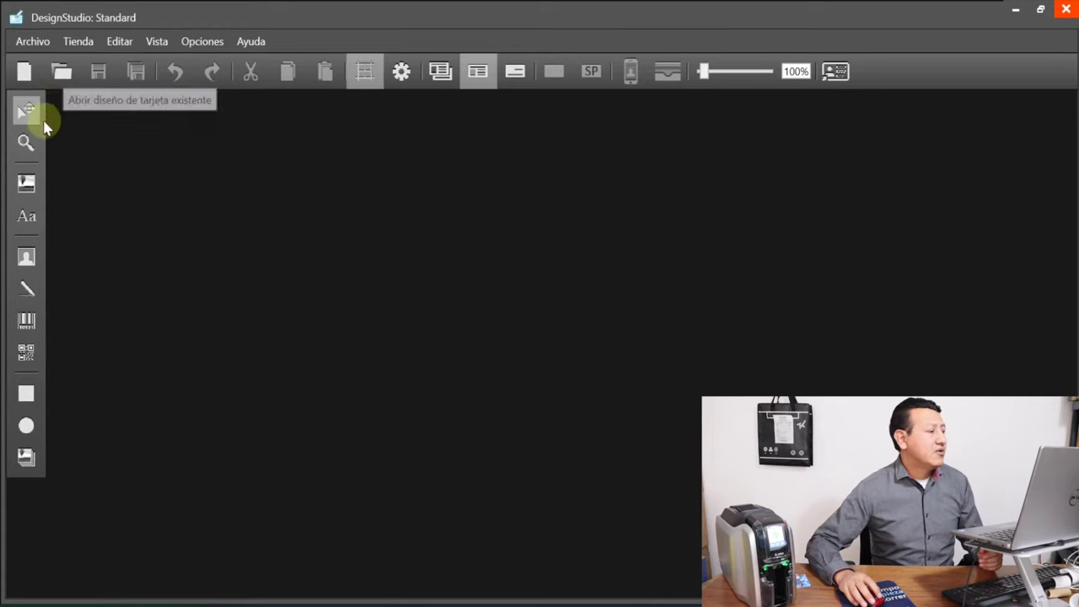
{"action": "left_click", "coordinate": [59, 73]}
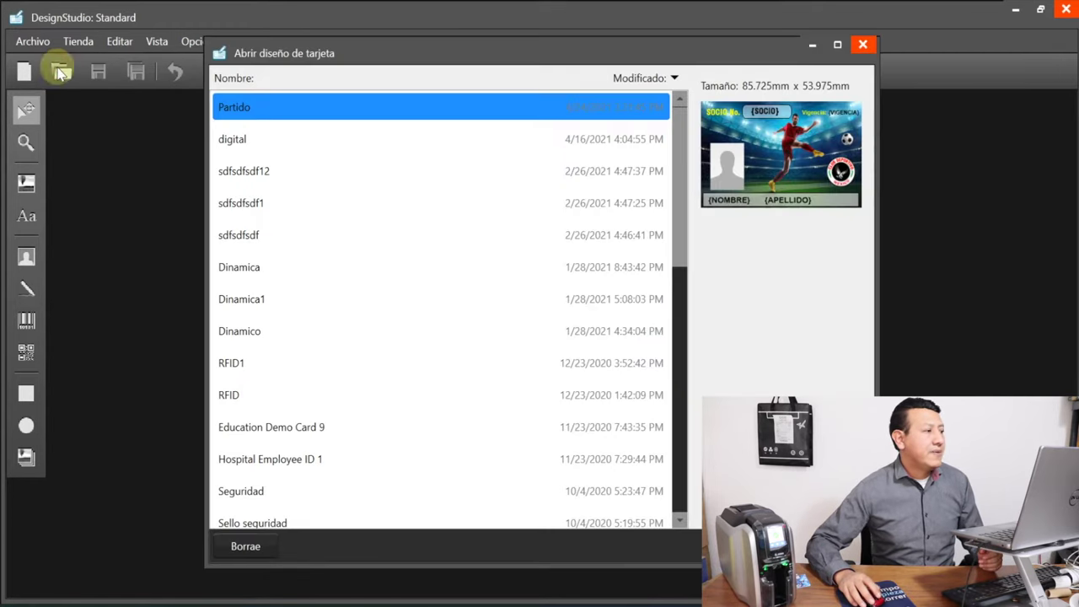
{"action": "left_click", "coordinate": [247, 174]}
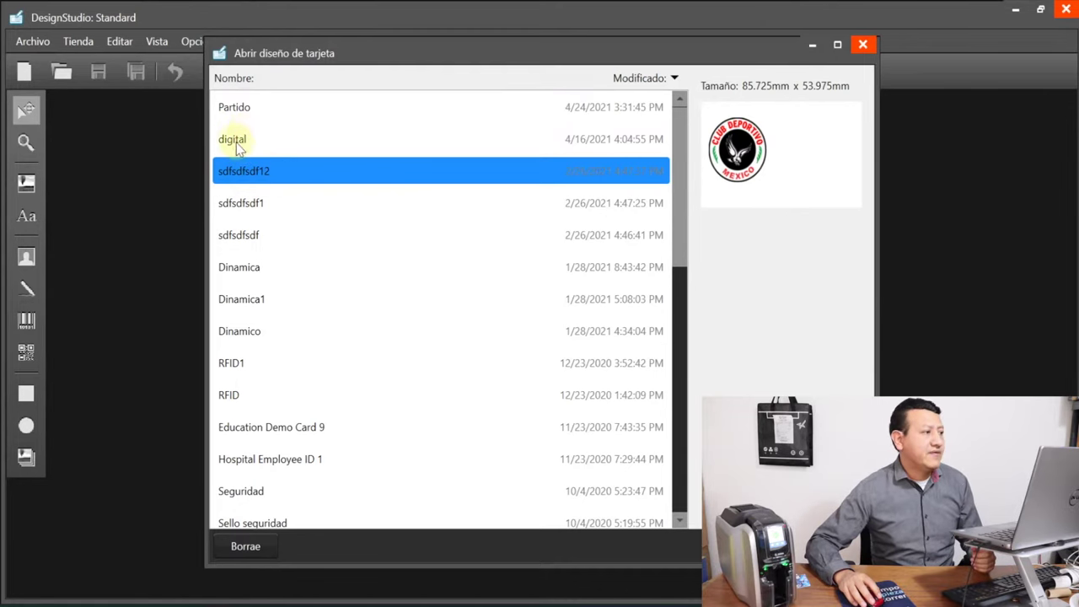
{"action": "left_click", "coordinate": [237, 139]}
{"action": "left_click", "coordinate": [239, 109]}
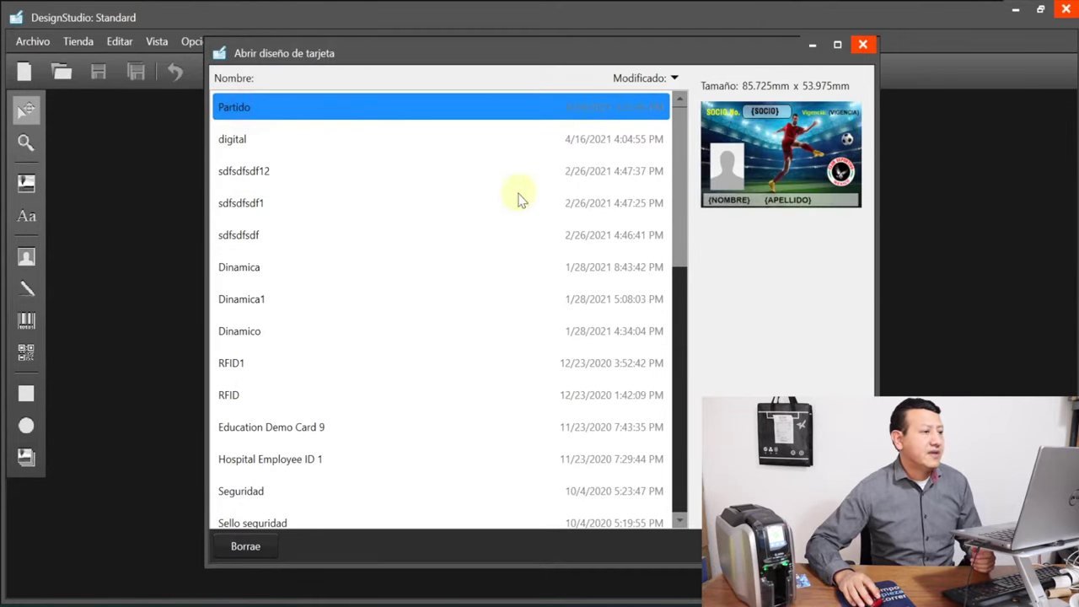
{"action": "key", "text": "Return"}
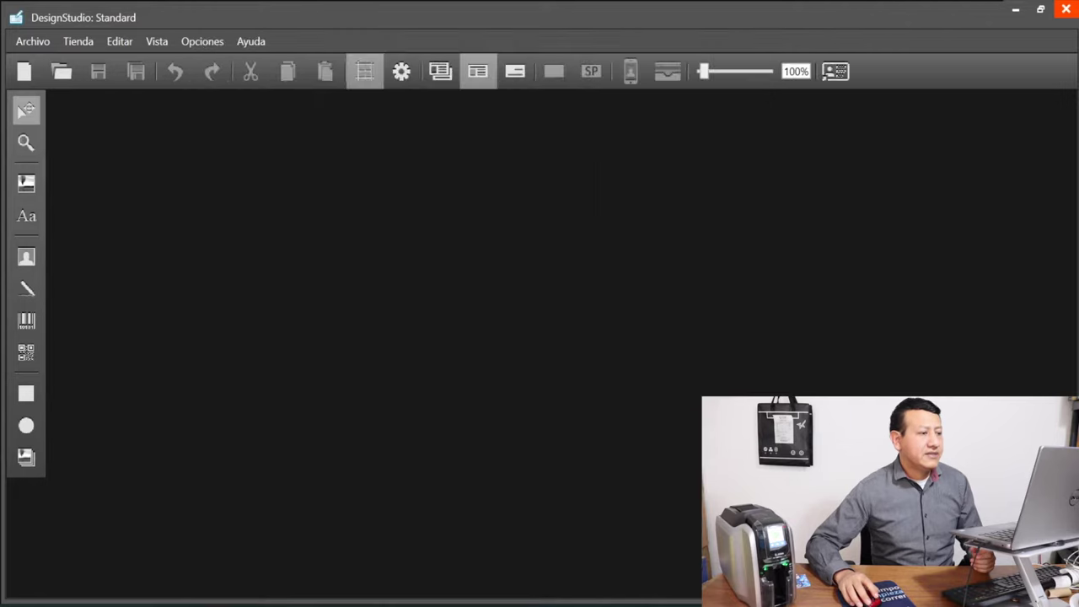
Zoom the Partido card view from 100% to 220%
{"action": "scroll", "coordinate": [360, 342], "scroll_direction": "up", "scroll_amount": 5}
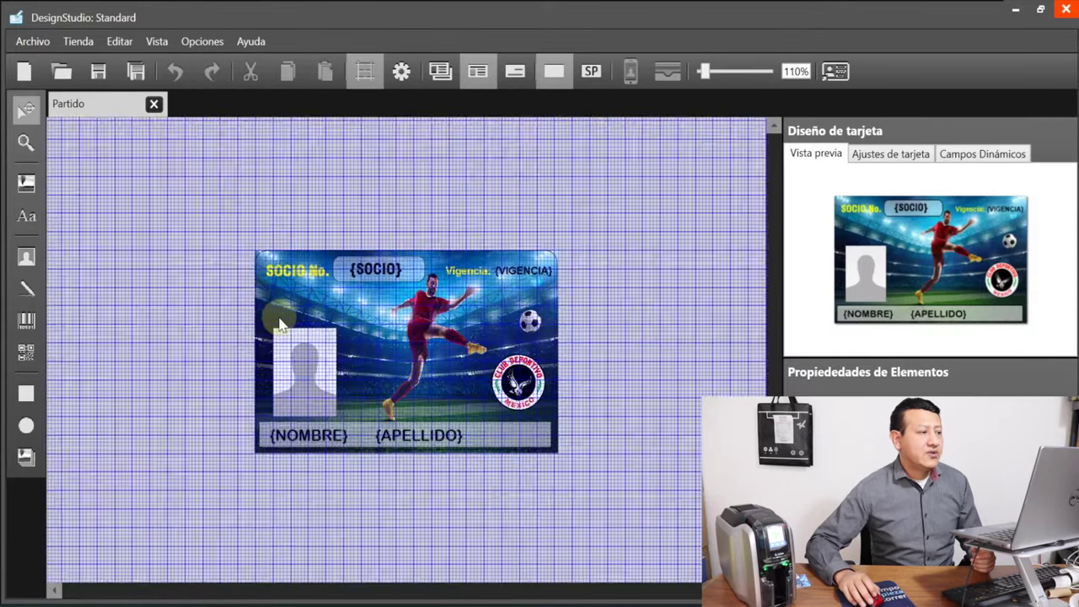
{"action": "scroll", "coordinate": [166, 292], "scroll_direction": "up", "scroll_amount": 1}
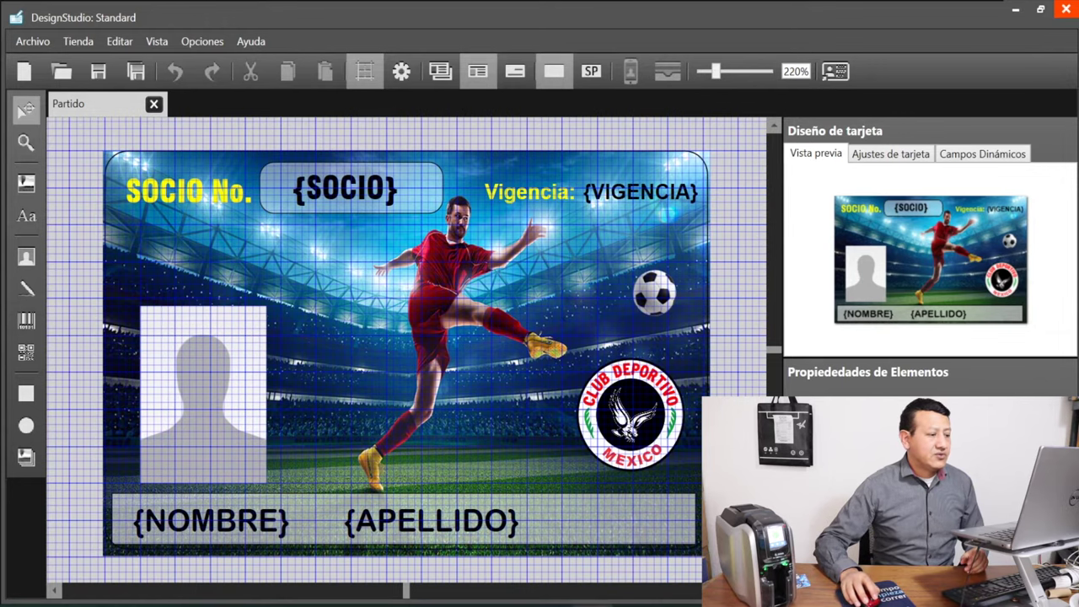
{"action": "left_click", "coordinate": [470, 602]}
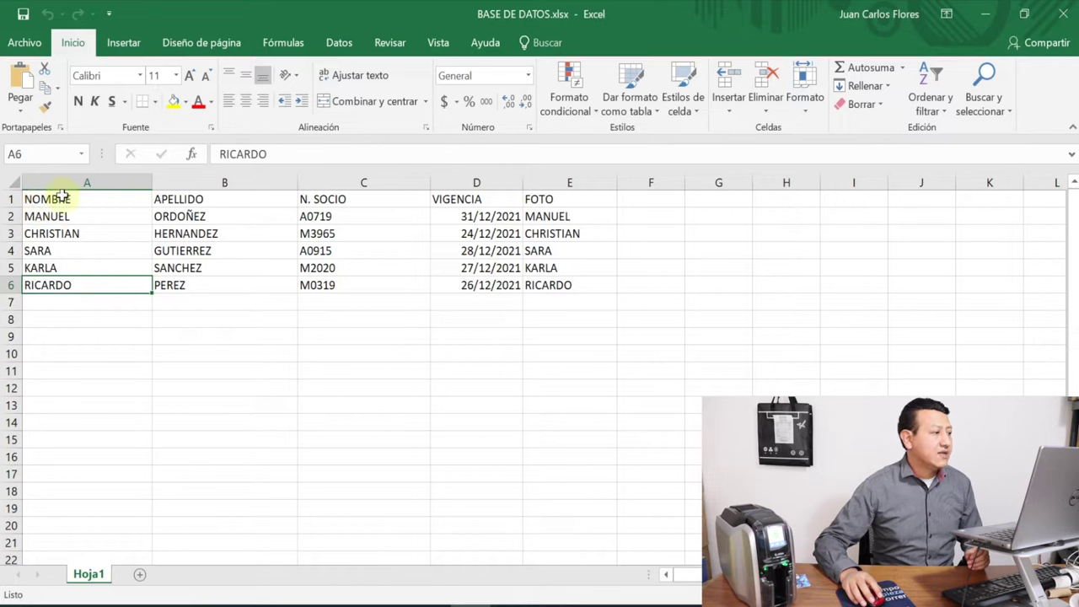
{"action": "left_click", "coordinate": [310, 199]}
{"action": "left_click", "coordinate": [495, 202]}
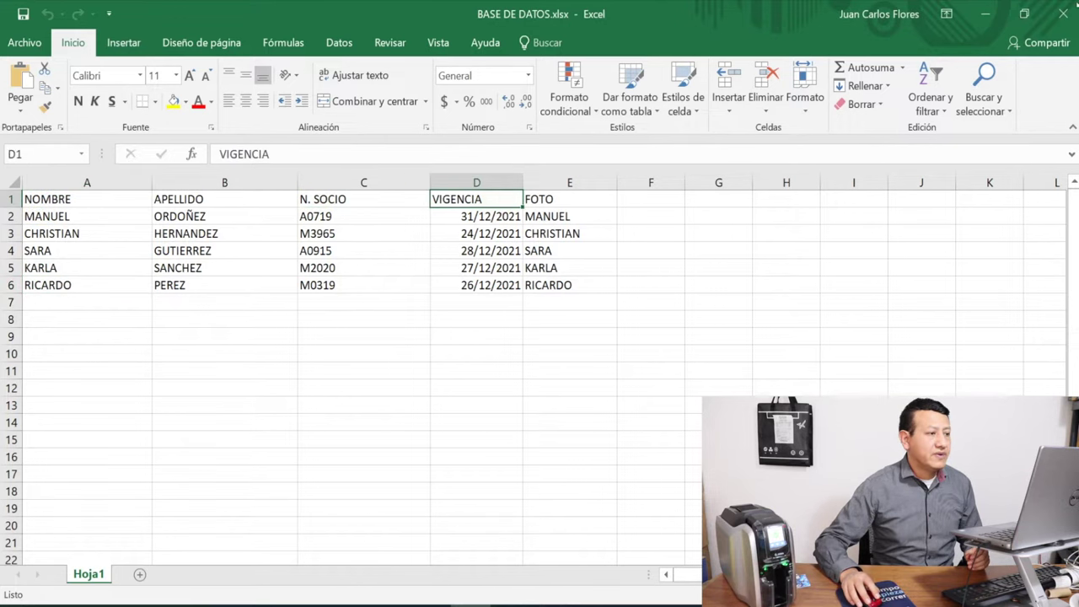
{"action": "left_click", "coordinate": [985, 14]}
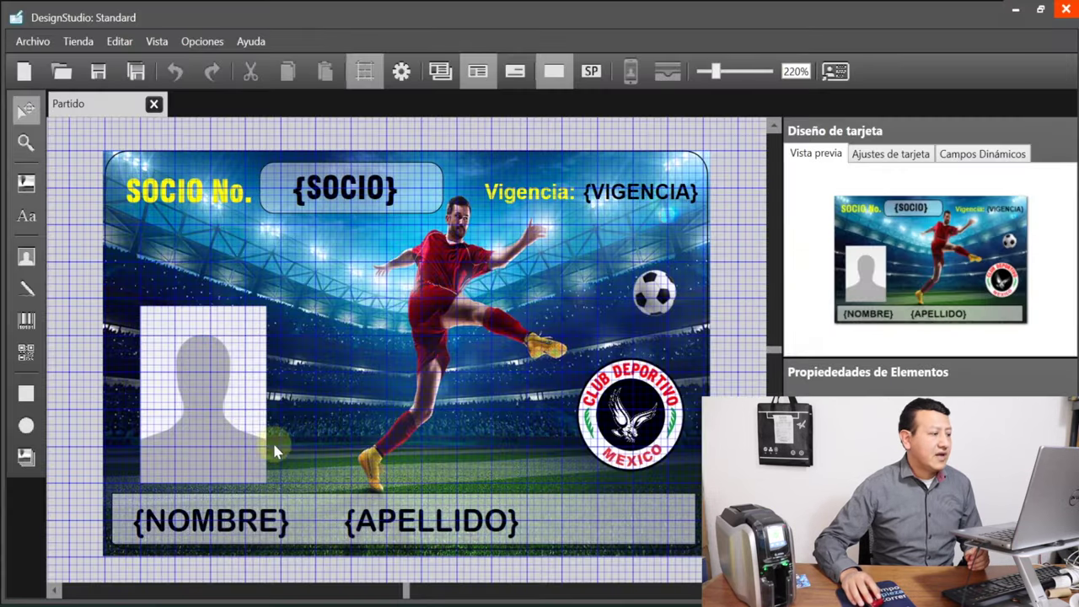
{"action": "left_click", "coordinate": [247, 523]}
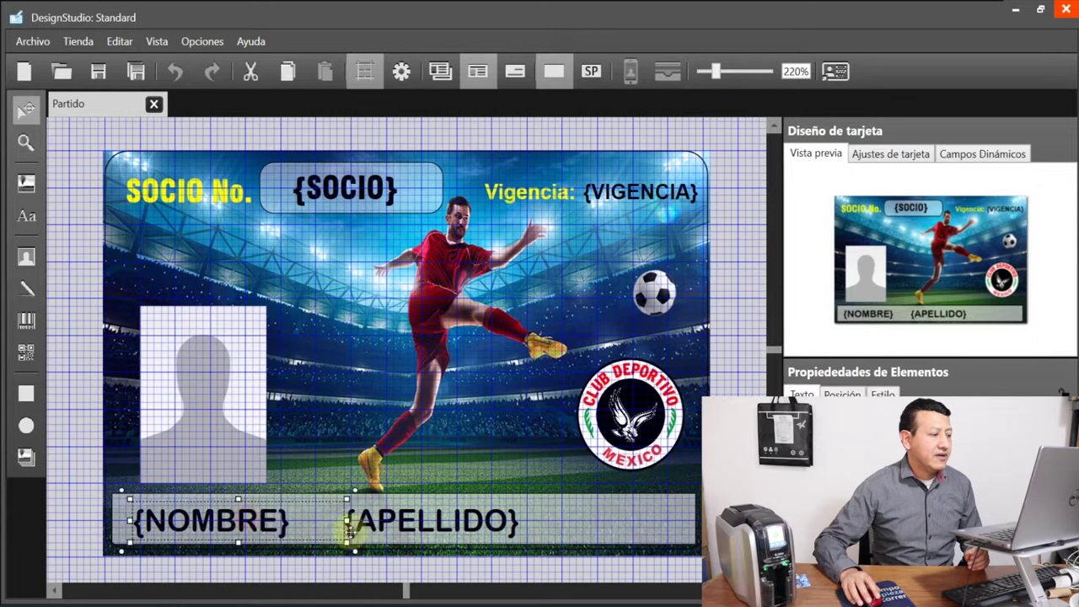
{"action": "left_click", "coordinate": [464, 518]}
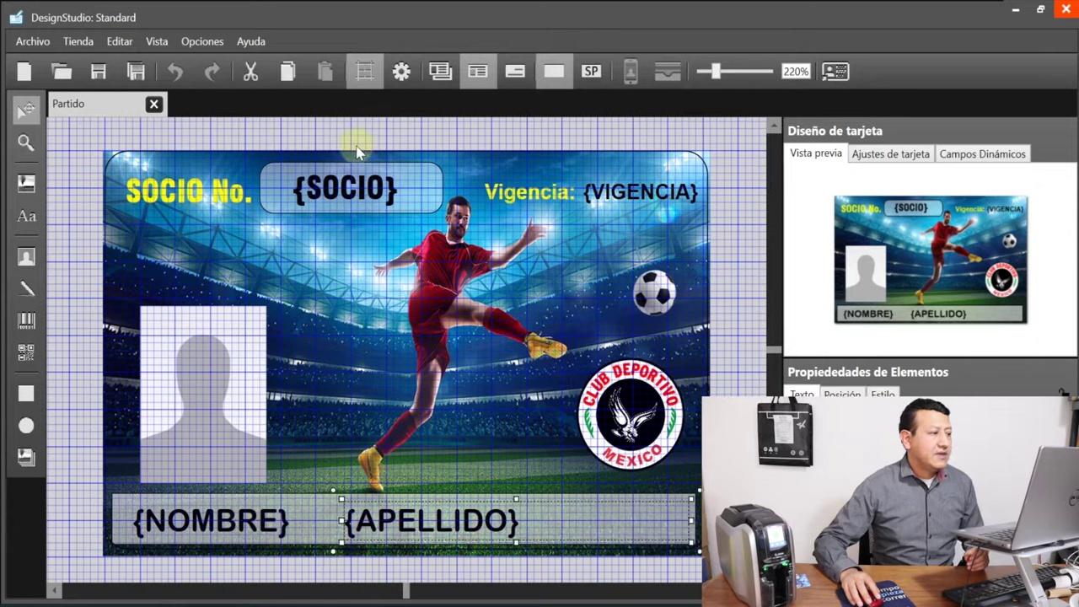
{"action": "left_click", "coordinate": [390, 194]}
{"action": "left_click", "coordinate": [658, 194]}
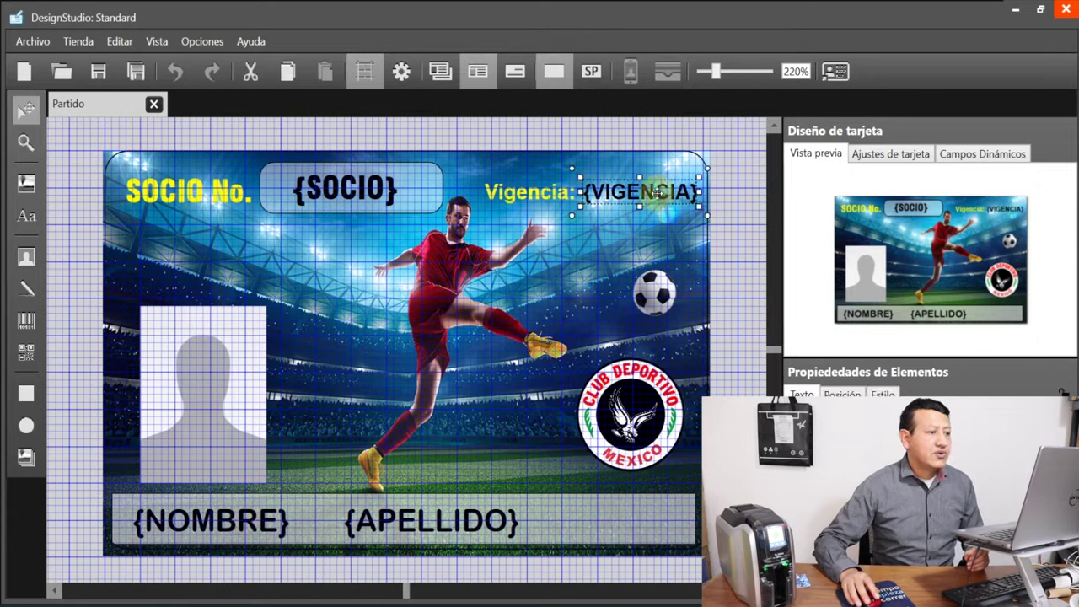
{"action": "left_click", "coordinate": [232, 405]}
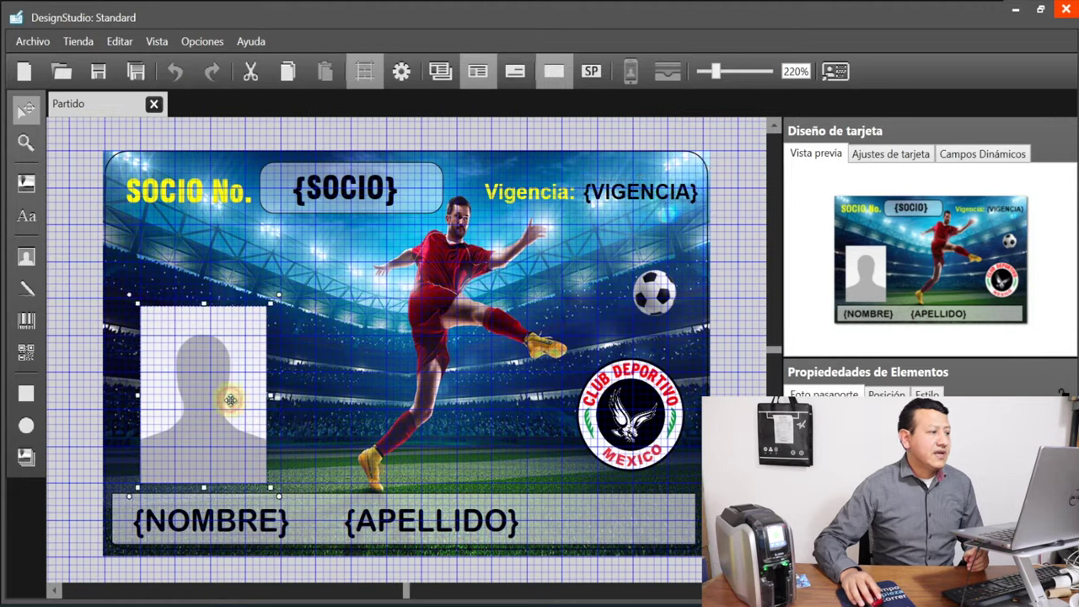
{"action": "left_click", "coordinate": [358, 189]}
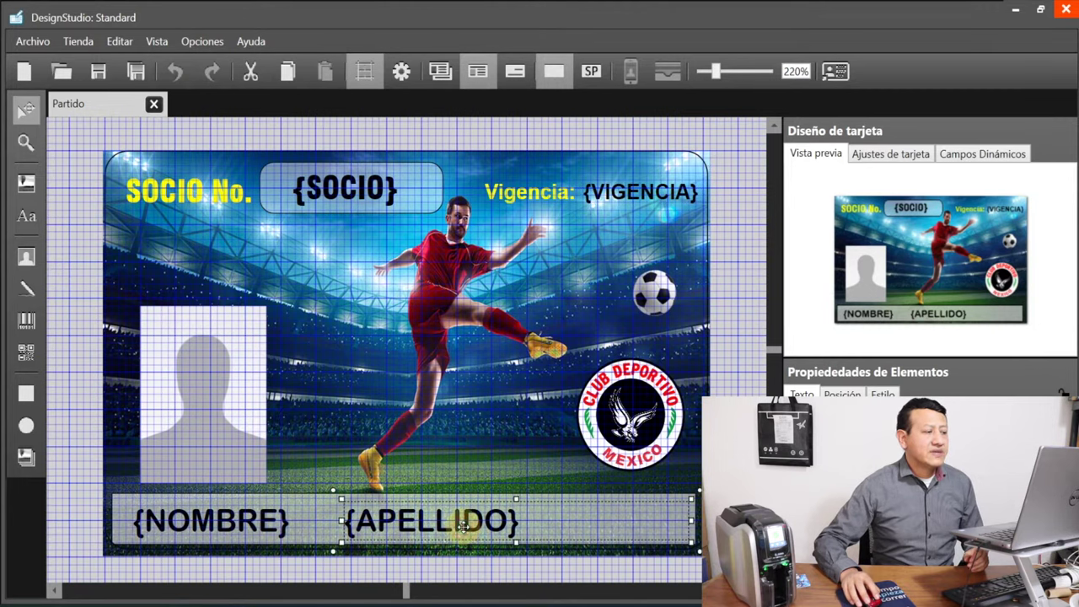
{"action": "left_click", "coordinate": [462, 523]}
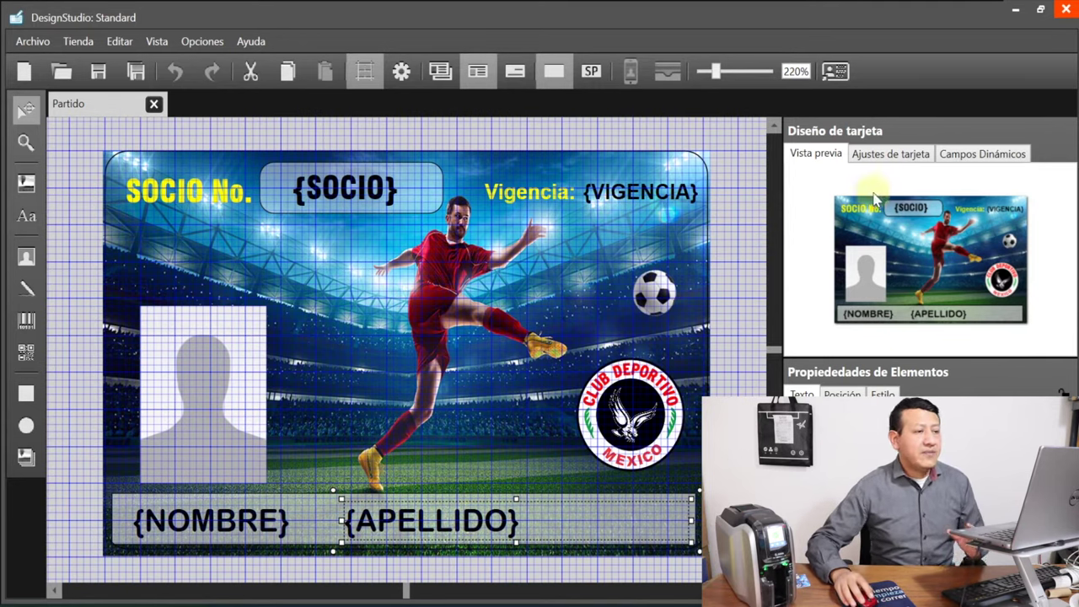
Edit the Partido dynamic fields list, removing extra fields, then select the SOCIO No. label
{"action": "left_click", "coordinate": [982, 155]}
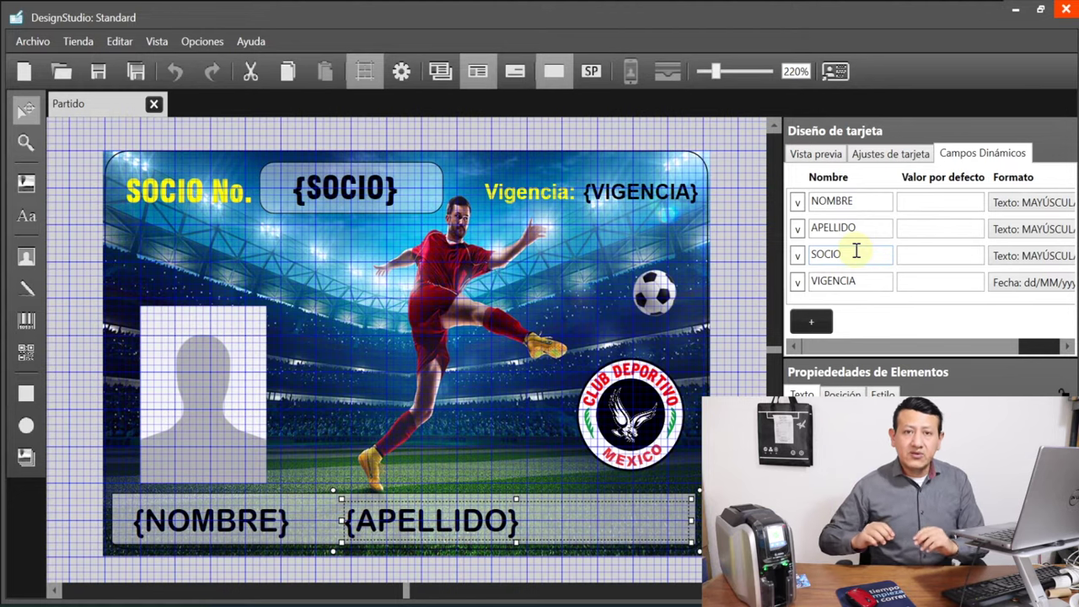
{"action": "left_click", "coordinate": [818, 328]}
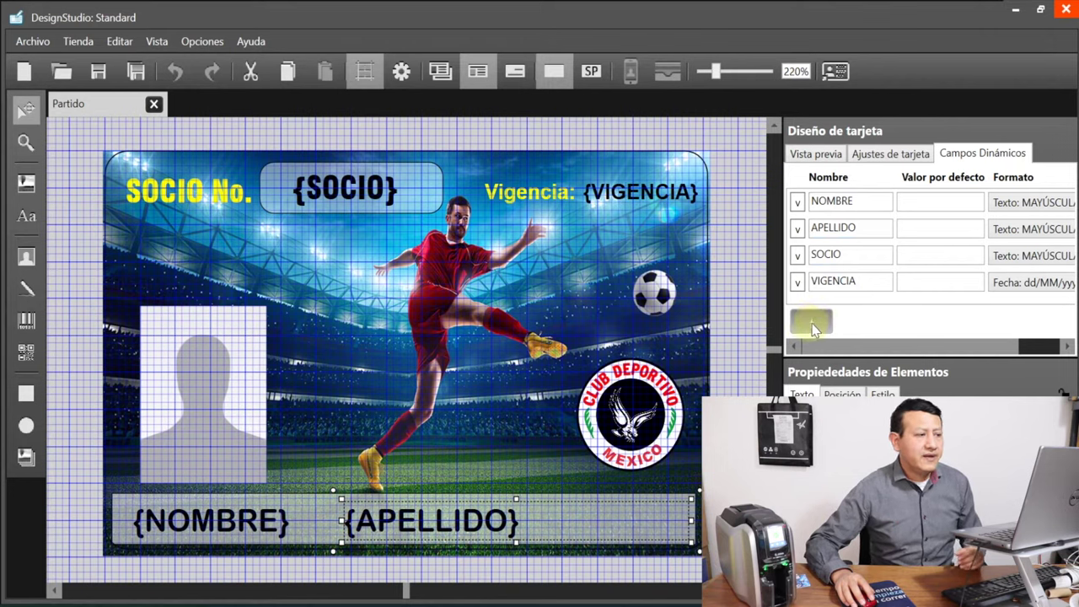
{"action": "left_click", "coordinate": [819, 329]}
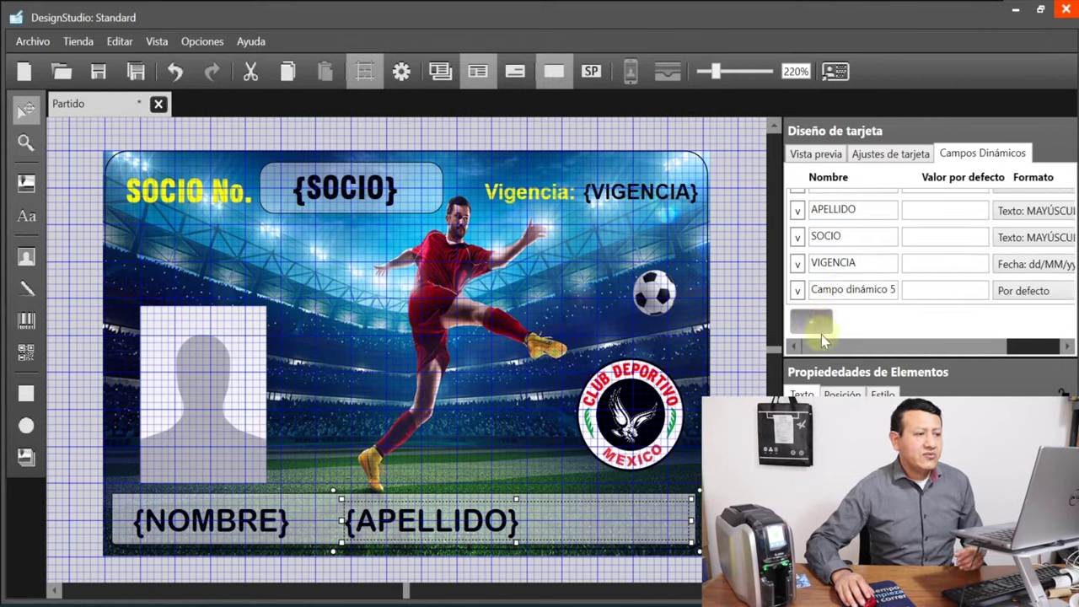
{"action": "left_click", "coordinate": [824, 328]}
{"action": "left_click", "coordinate": [825, 326]}
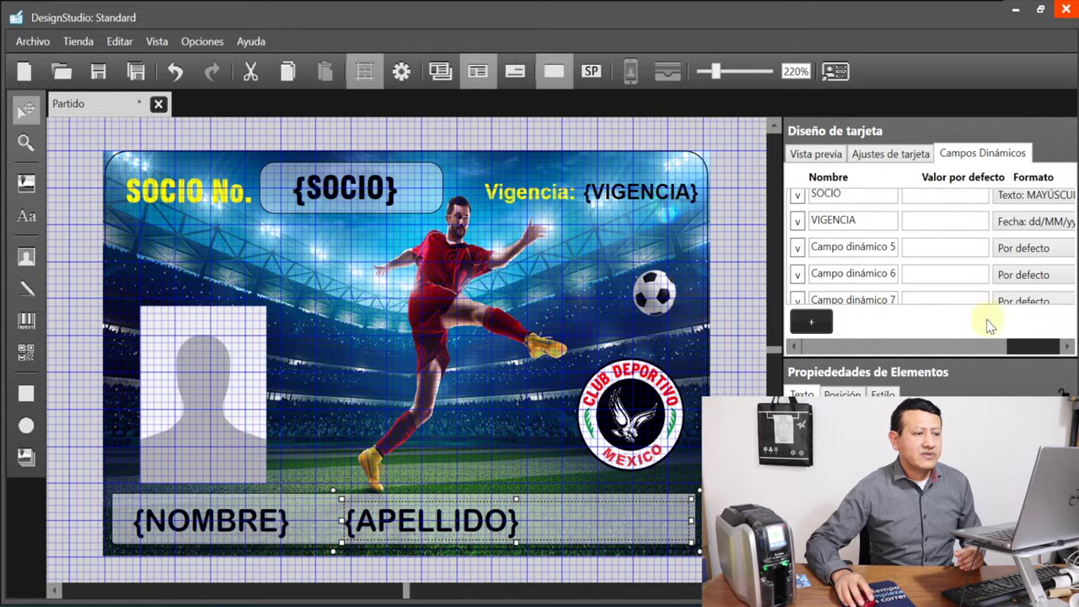
{"action": "scroll", "coordinate": [966, 354], "scroll_direction": "right", "scroll_amount": 3}
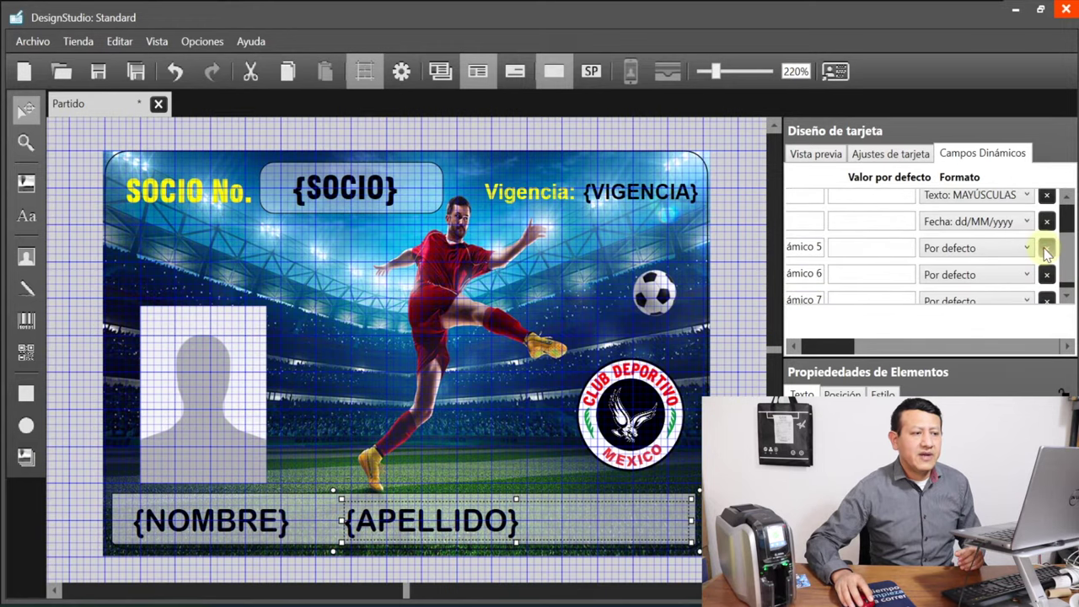
{"action": "left_click", "coordinate": [1047, 264]}
{"action": "left_click", "coordinate": [1046, 290]}
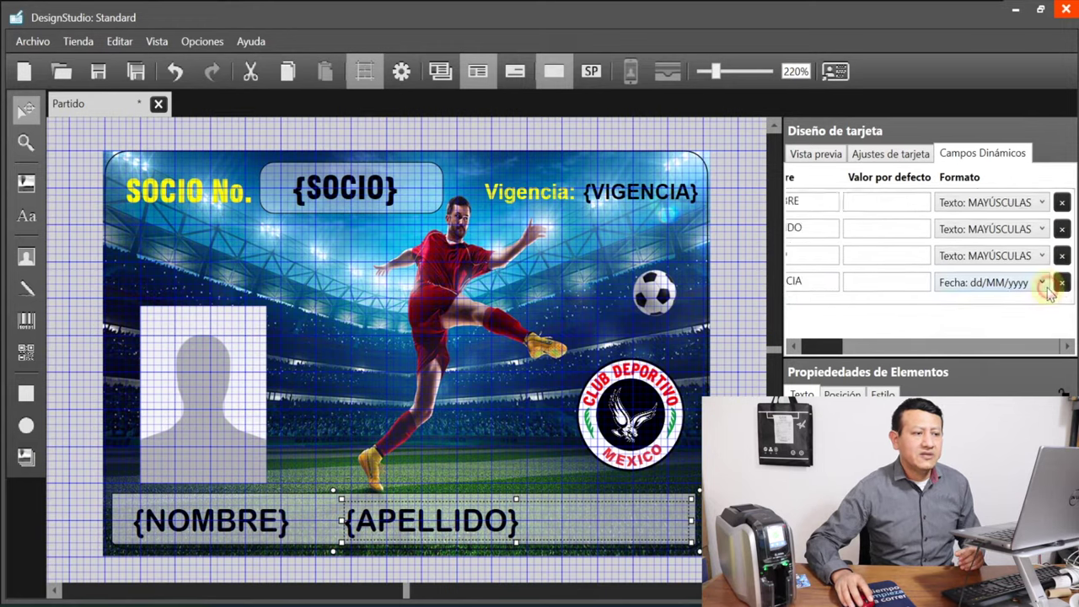
{"action": "left_click", "coordinate": [749, 314]}
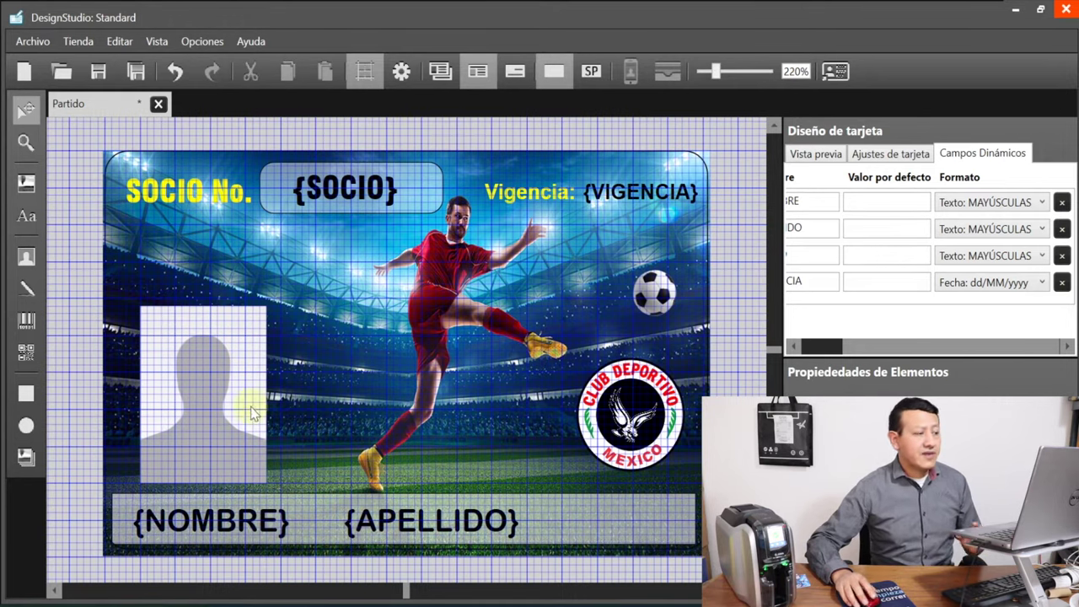
{"action": "left_click", "coordinate": [192, 200]}
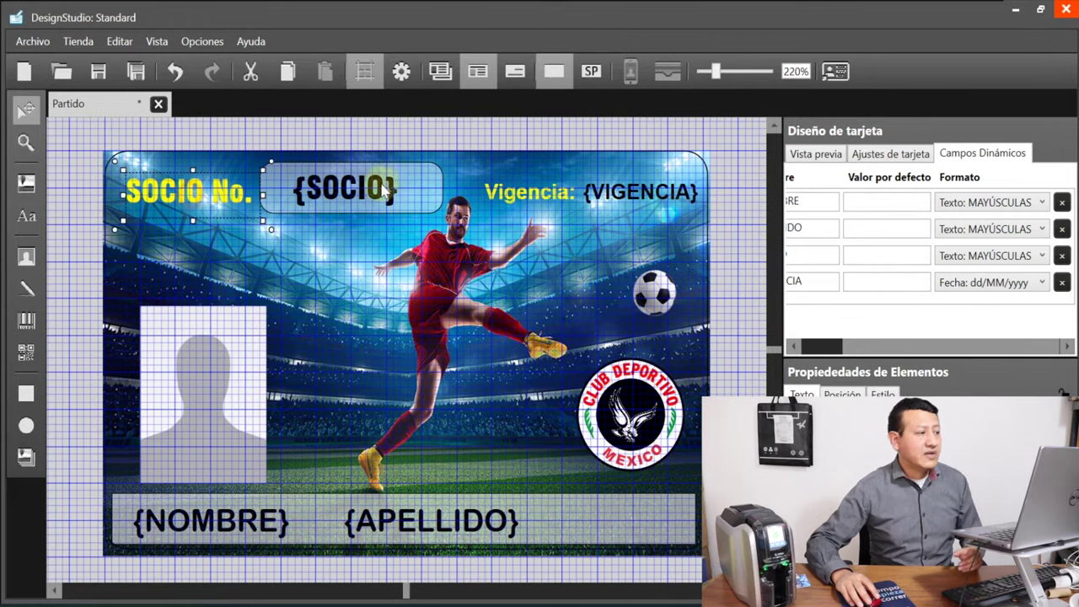
{"action": "left_click", "coordinate": [513, 194]}
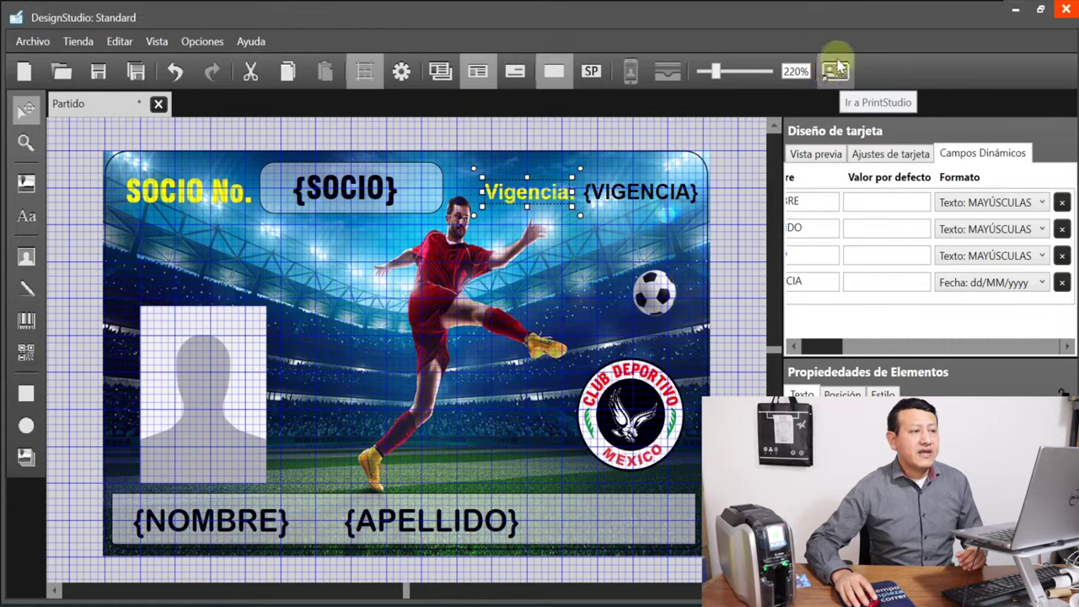
Switch to PrintStudio and start a new card-printing project
{"action": "left_click", "coordinate": [835, 73]}
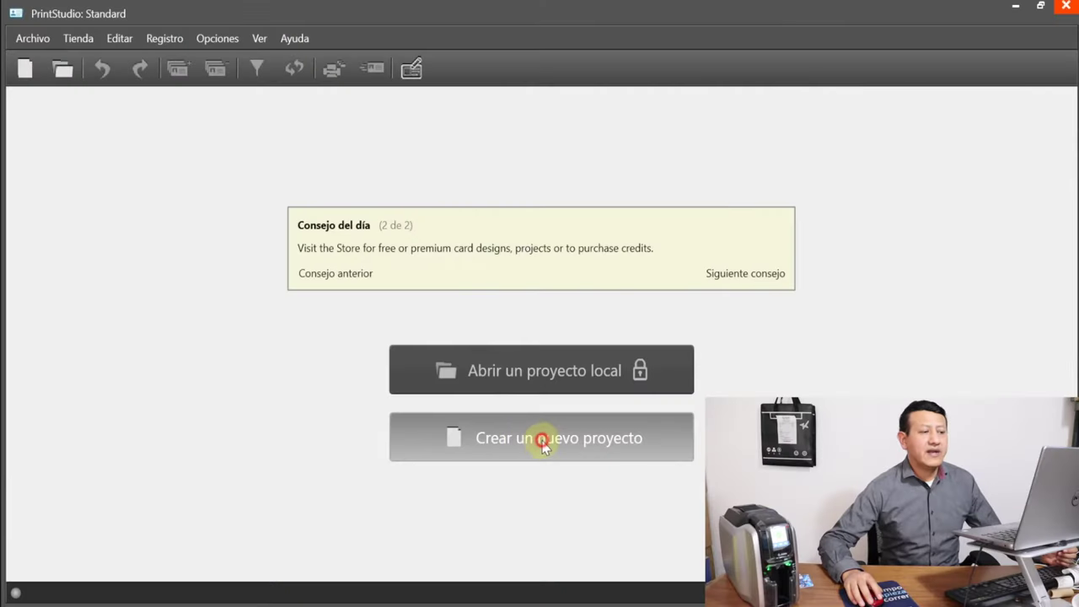
{"action": "left_click", "coordinate": [544, 446]}
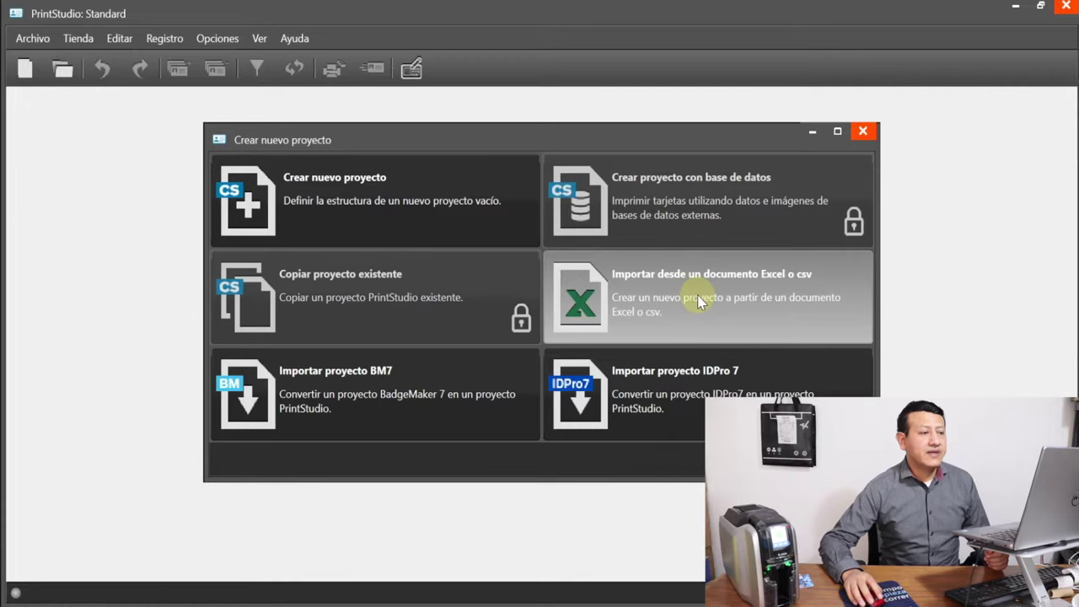
Create the project from Excel, importing the BASE DE DATOS.xlsx spreadsheet
{"action": "left_click", "coordinate": [698, 302]}
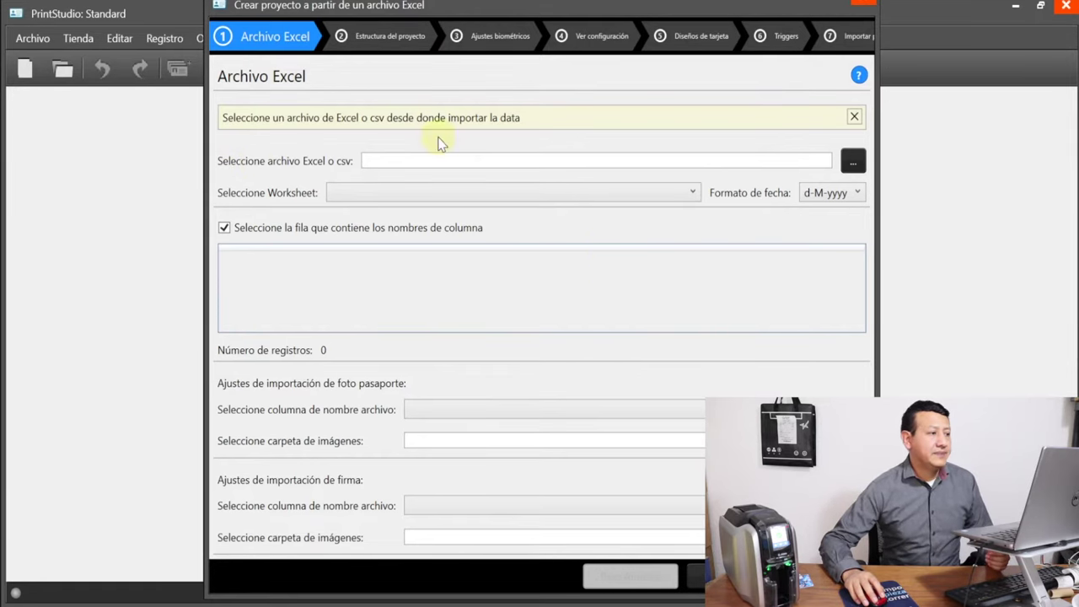
{"action": "left_click", "coordinate": [850, 167]}
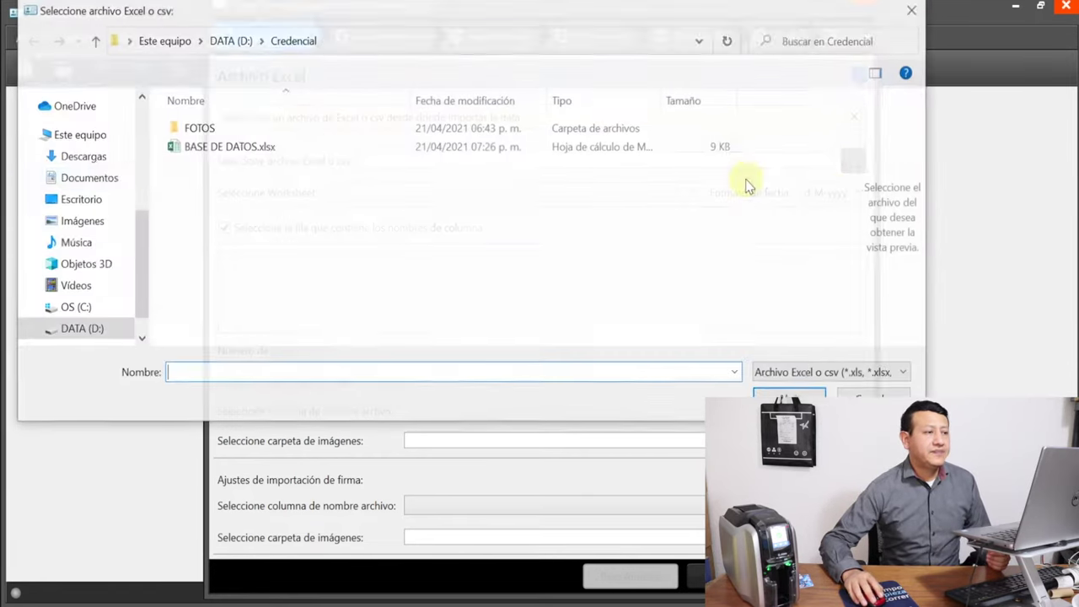
{"action": "left_click", "coordinate": [236, 149]}
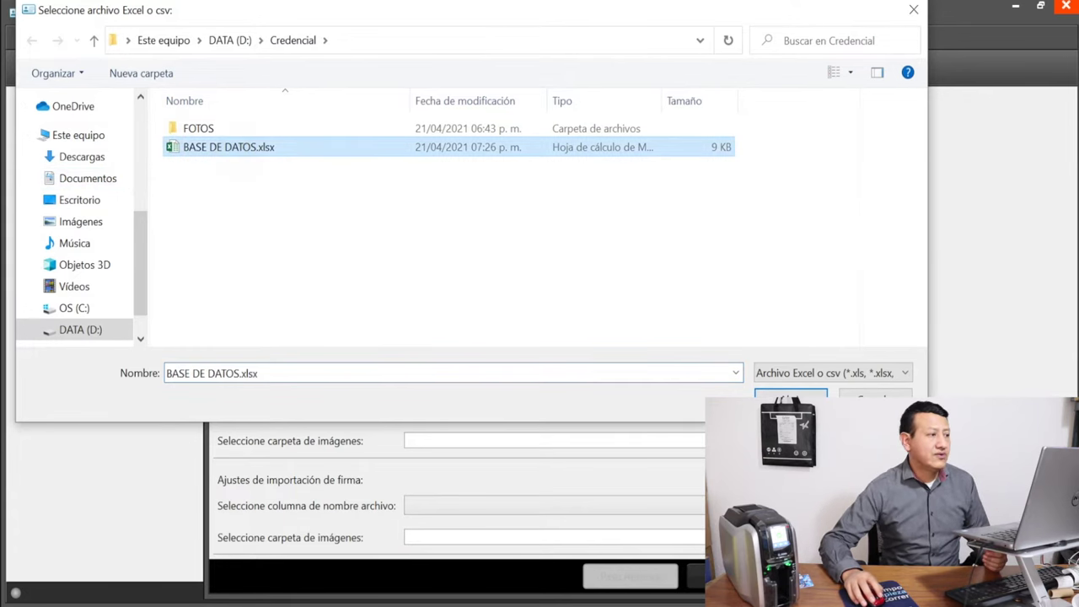
{"action": "double_click", "coordinate": [236, 149]}
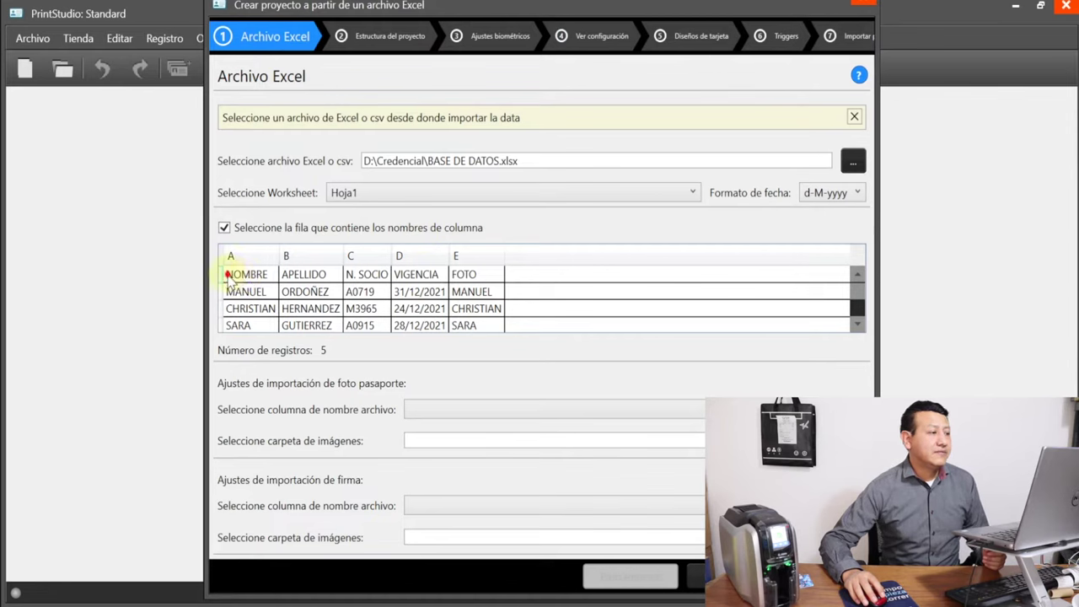
Use the first row as column names and take photo file names from FOTO
{"action": "left_click", "coordinate": [236, 277]}
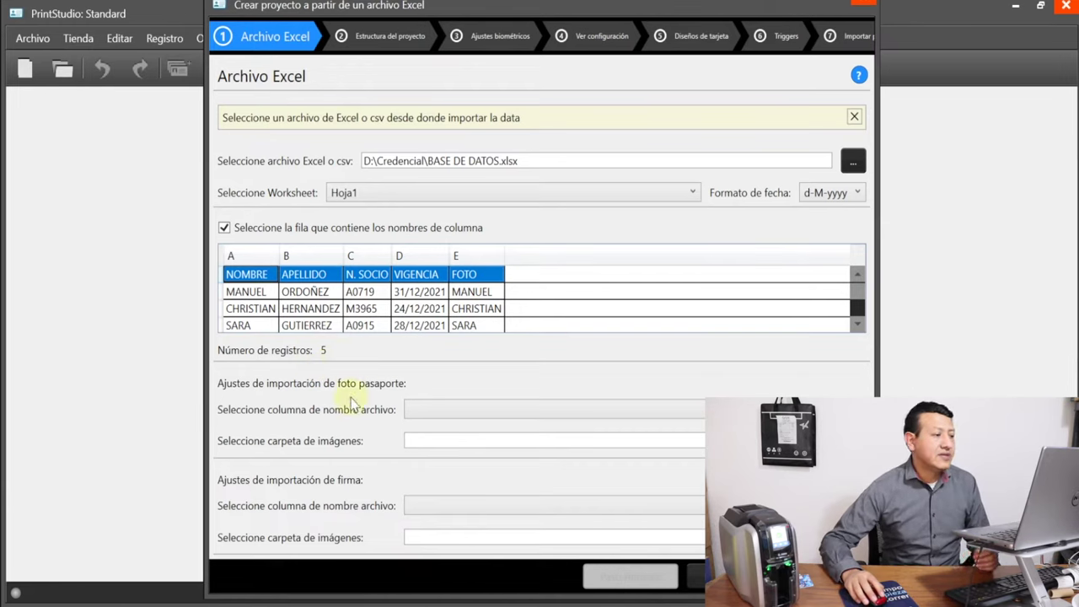
{"action": "left_click", "coordinate": [747, 409]}
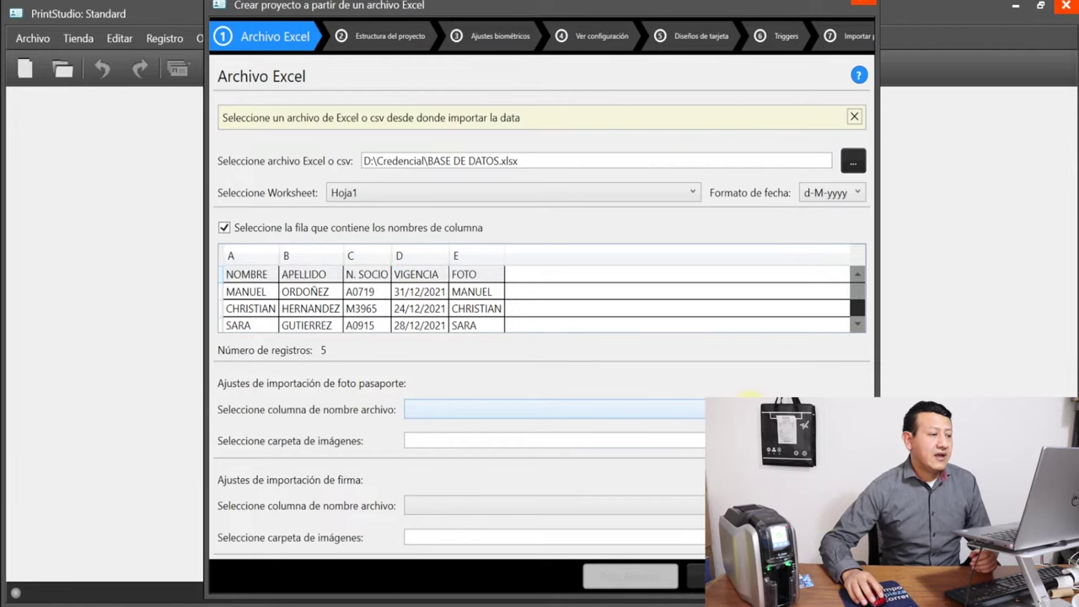
{"action": "left_click", "coordinate": [639, 373]}
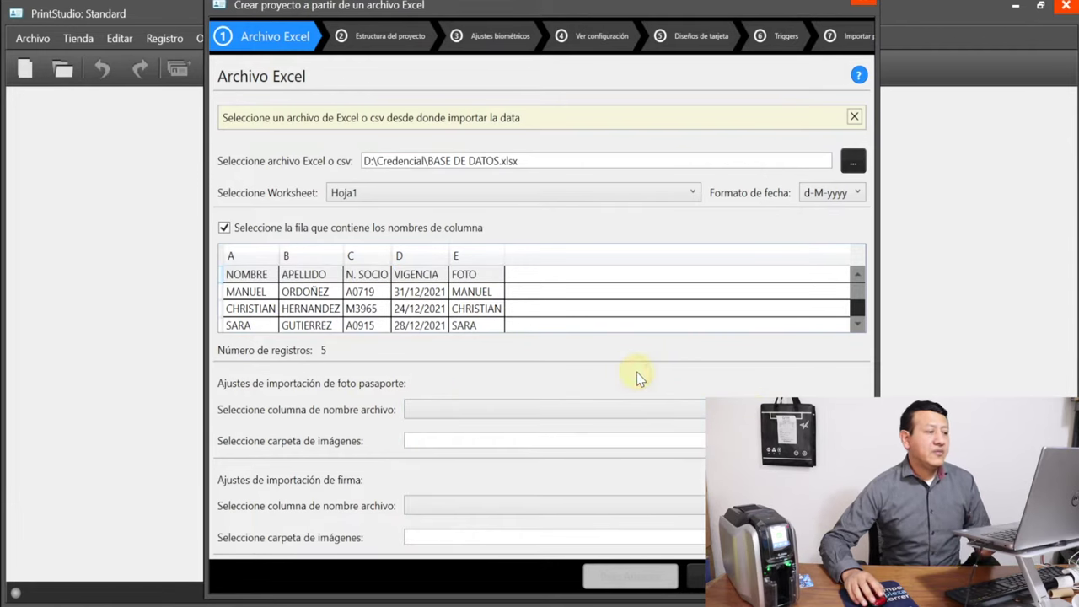
{"action": "left_click", "coordinate": [617, 412]}
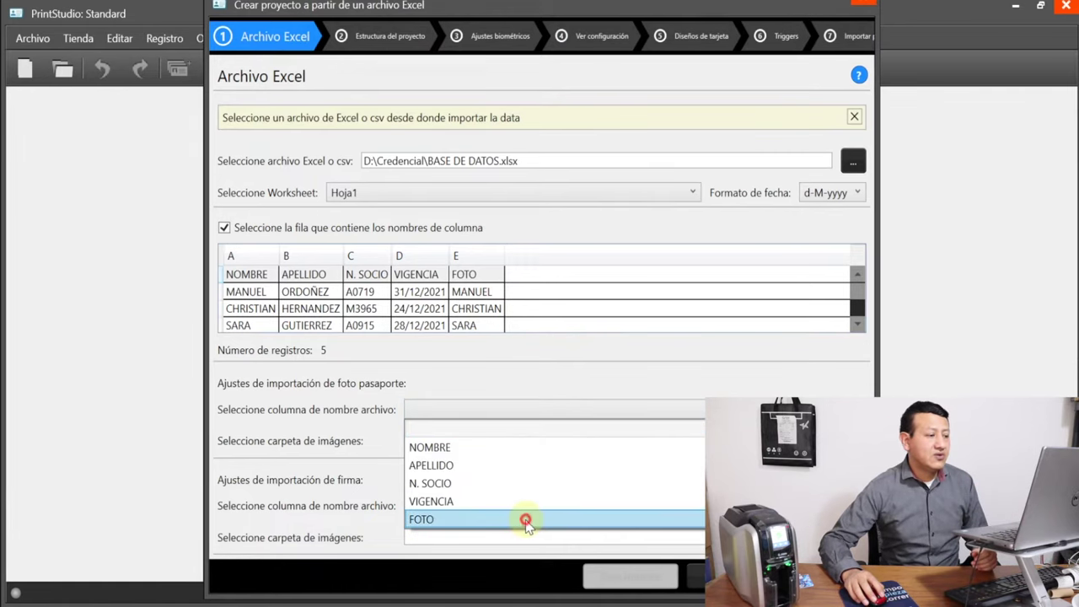
{"action": "left_click", "coordinate": [526, 520]}
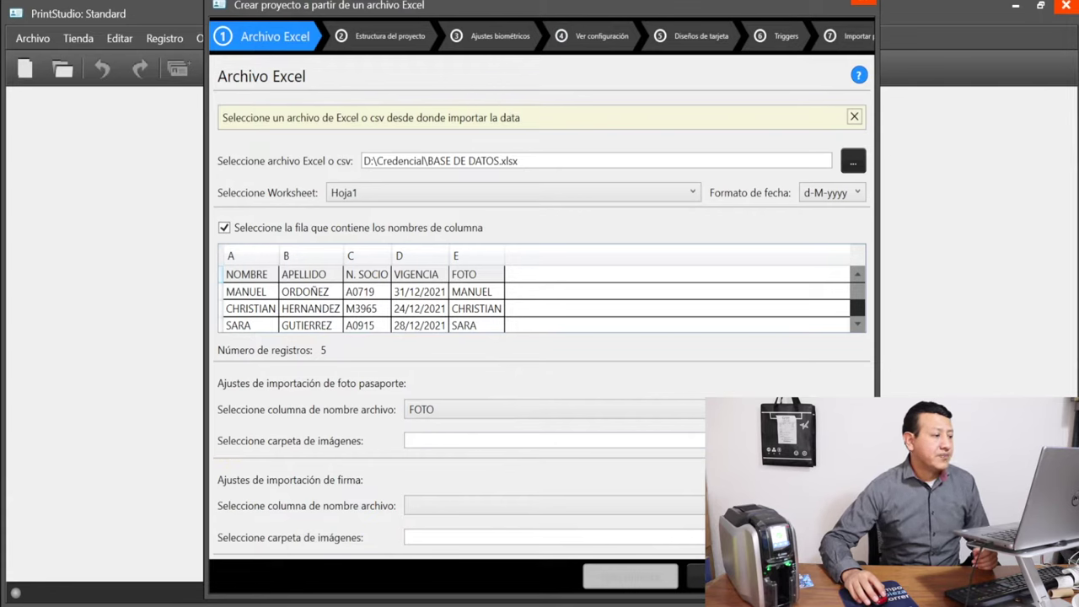
Set the photo folder to D:\Credencial\FOTOS and continue to the project structure
{"action": "left_click", "coordinate": [854, 440]}
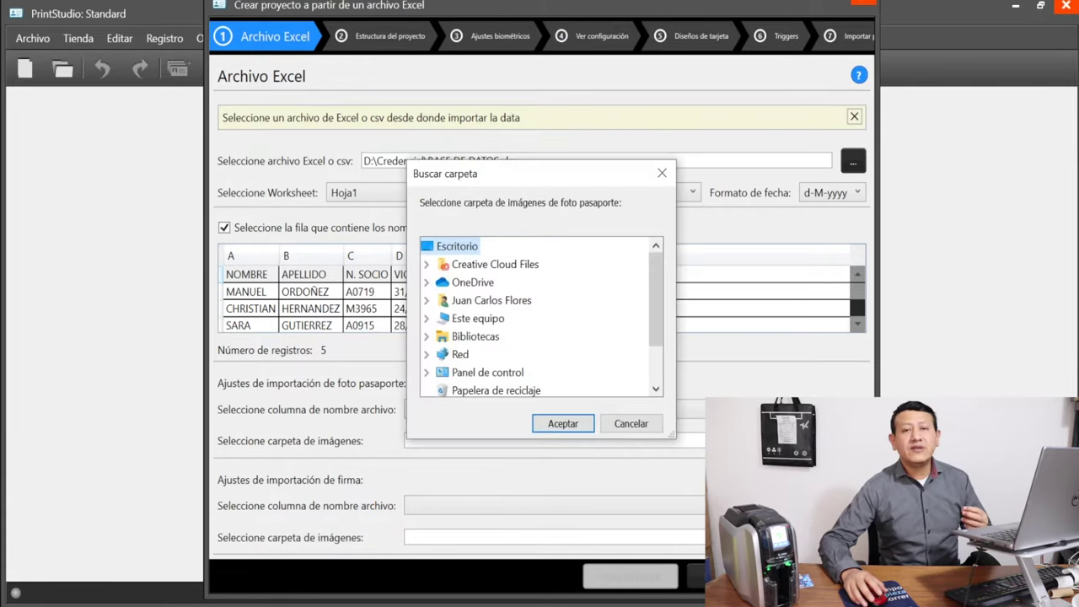
{"action": "left_click", "coordinate": [426, 318]}
{"action": "scroll", "coordinate": [468, 358], "scroll_direction": "down", "scroll_amount": 3}
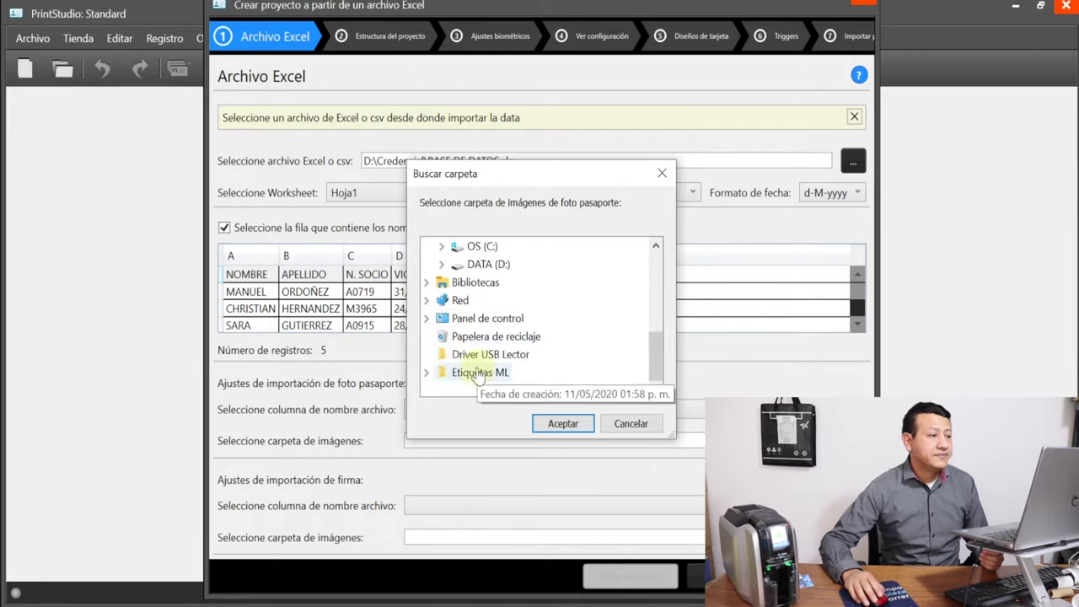
{"action": "scroll", "coordinate": [485, 325], "scroll_direction": "up", "scroll_amount": 1}
{"action": "double_click", "coordinate": [491, 323]}
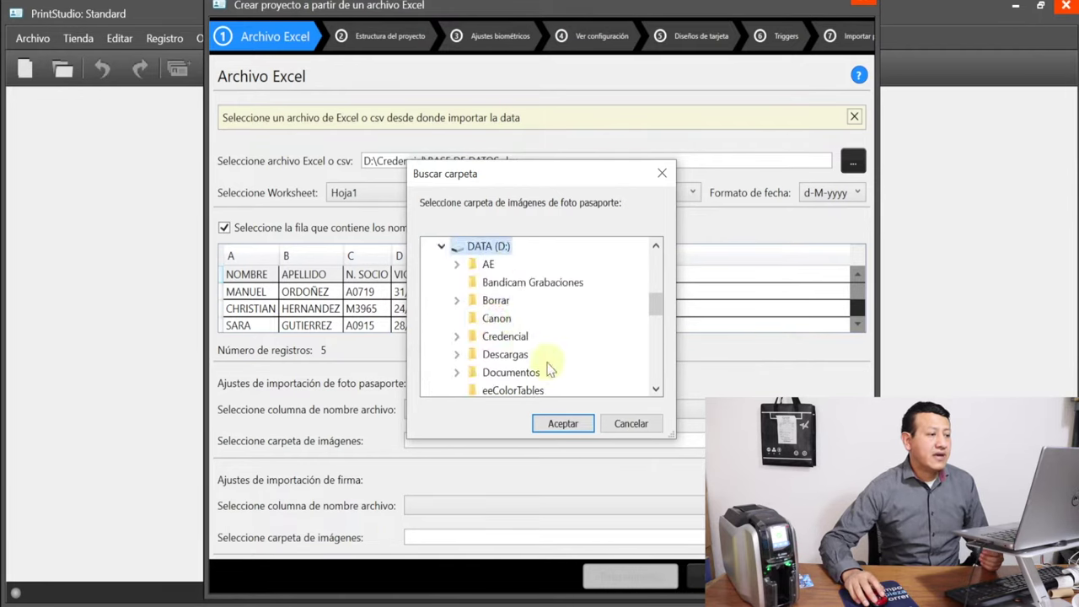
{"action": "scroll", "coordinate": [514, 346], "scroll_direction": "down", "scroll_amount": 2}
{"action": "scroll", "coordinate": [519, 327], "scroll_direction": "up", "scroll_amount": 2}
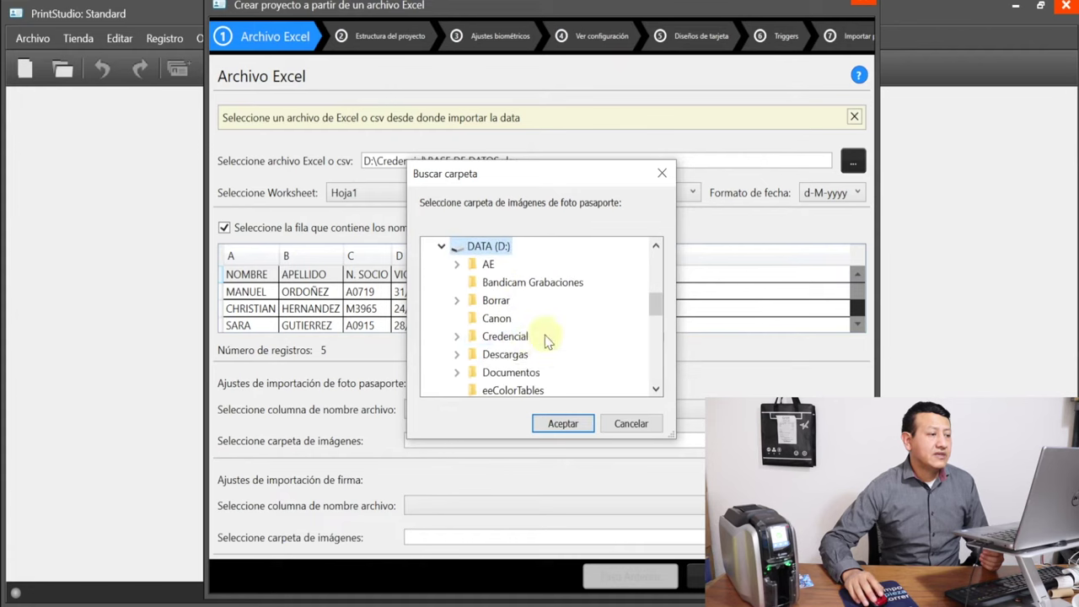
{"action": "scroll", "coordinate": [557, 329], "scroll_direction": "down", "scroll_amount": 1}
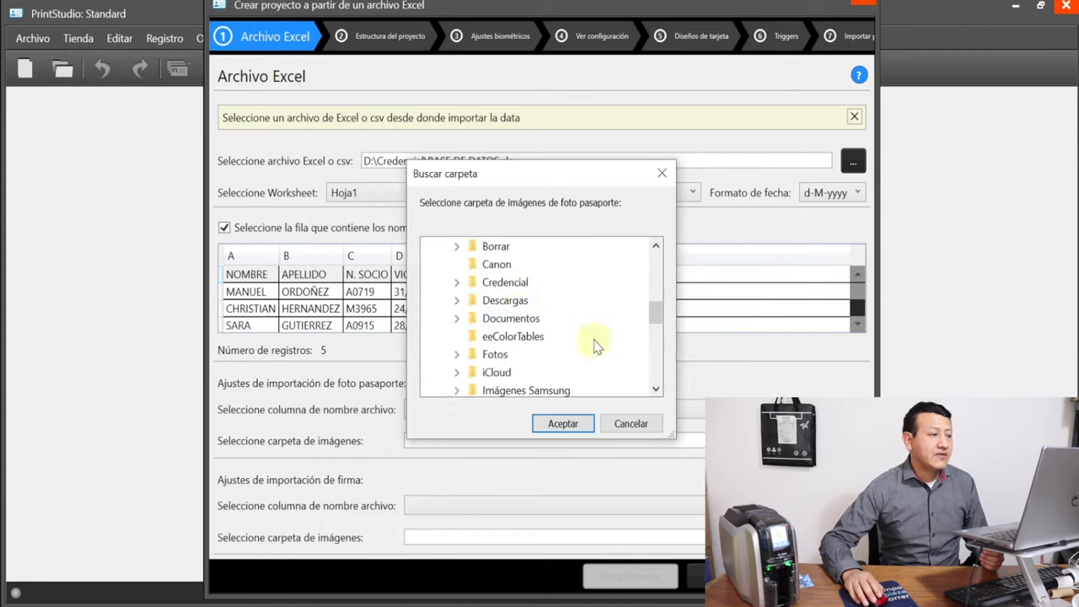
{"action": "double_click", "coordinate": [504, 287]}
{"action": "scroll", "coordinate": [511, 325], "scroll_direction": "down", "scroll_amount": 2}
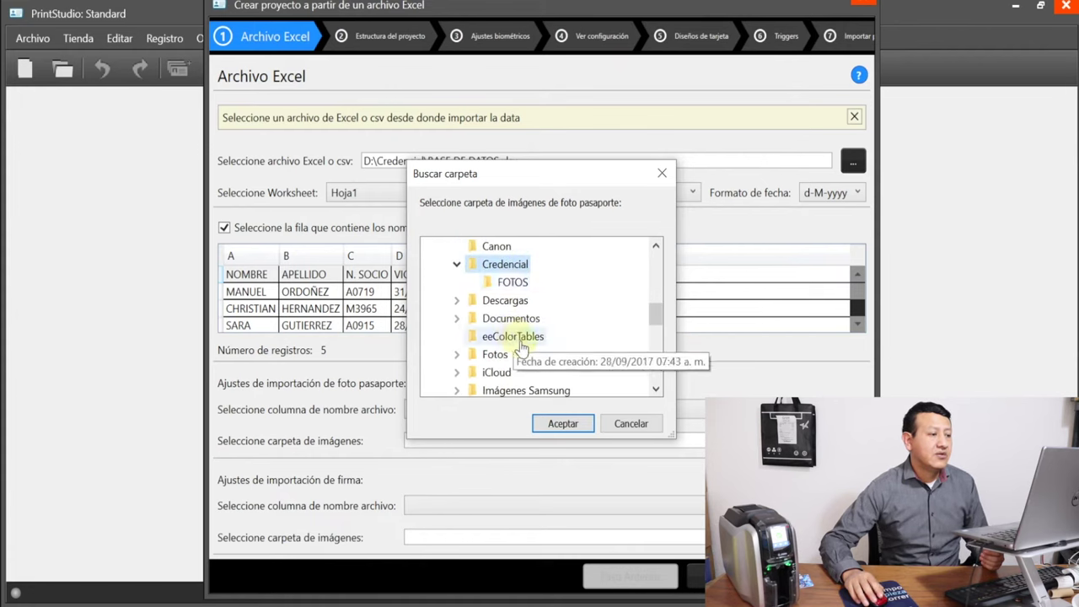
{"action": "left_click", "coordinate": [515, 283]}
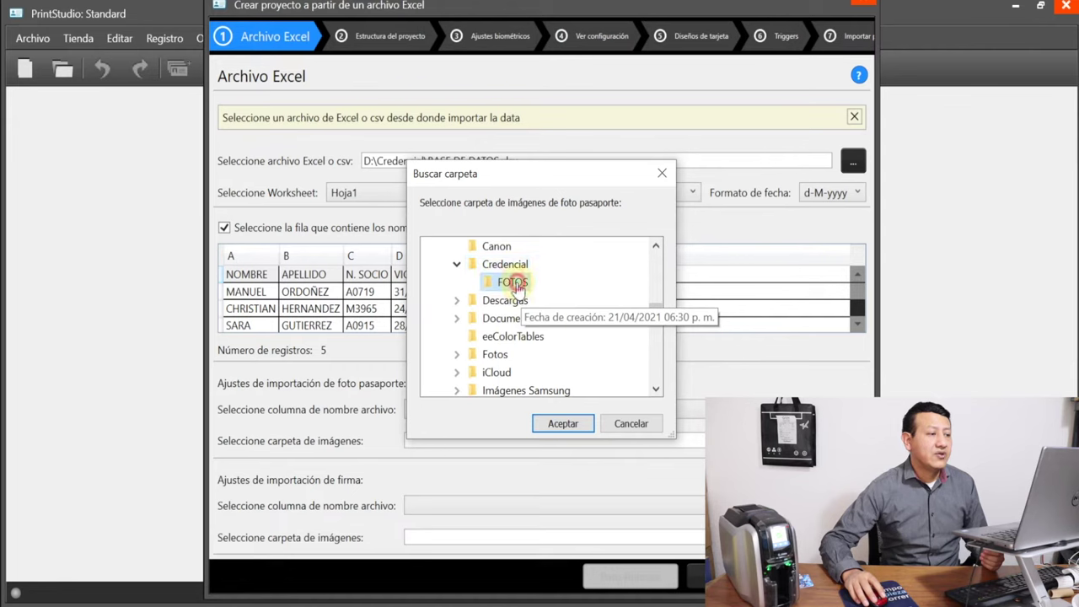
{"action": "left_click", "coordinate": [561, 423]}
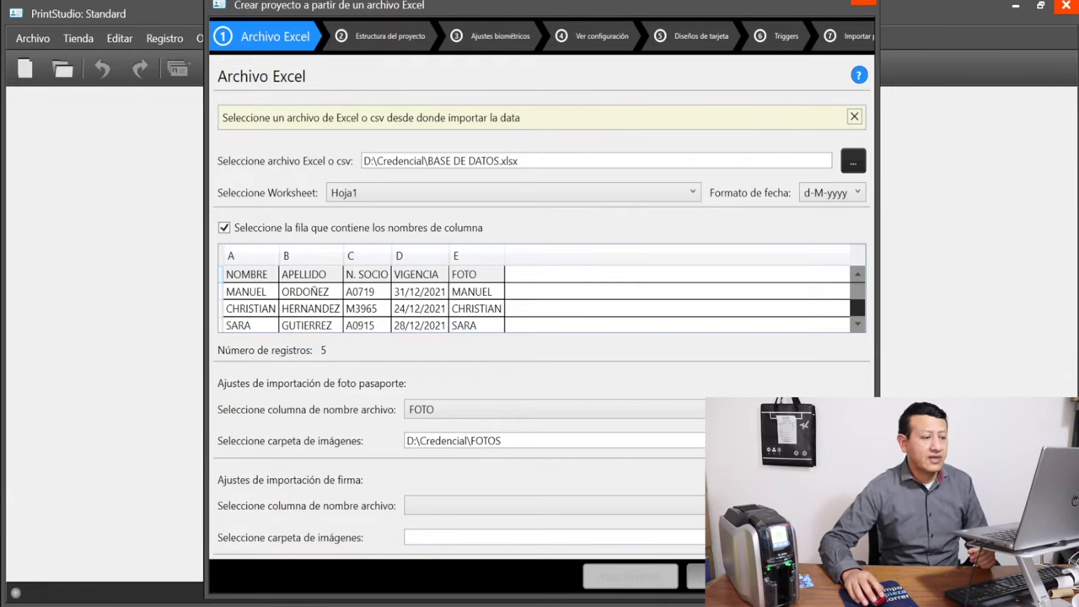
{"action": "left_click", "coordinate": [696, 577]}
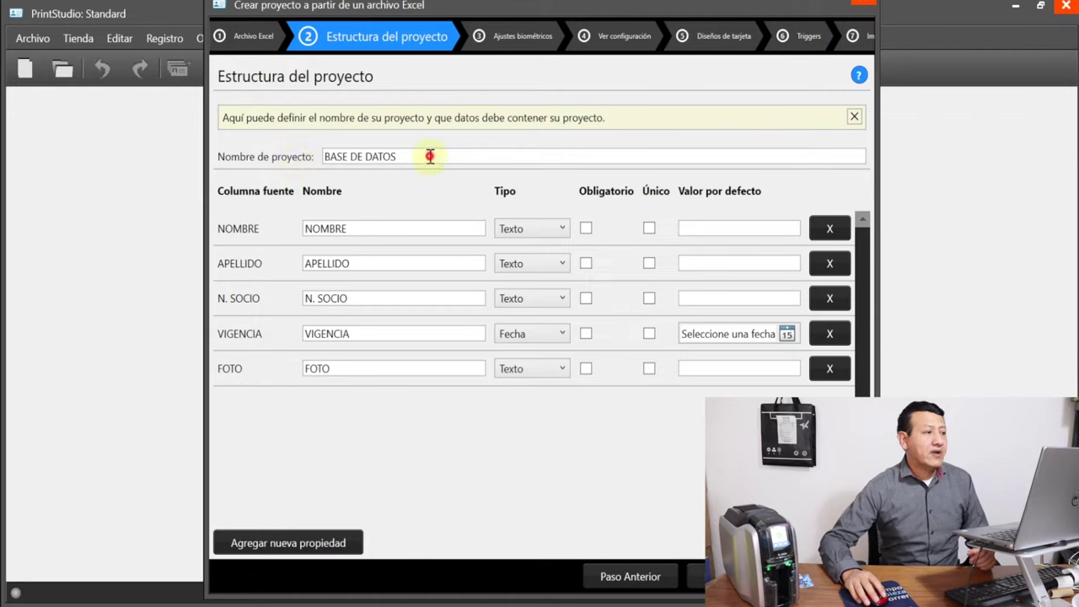
Replace the project name with 'NOMBRE DEL PROYECTO' and proceed to the next wizard step
{"action": "left_click_drag", "start_coordinate": [433, 155], "coordinate": [305, 162]}
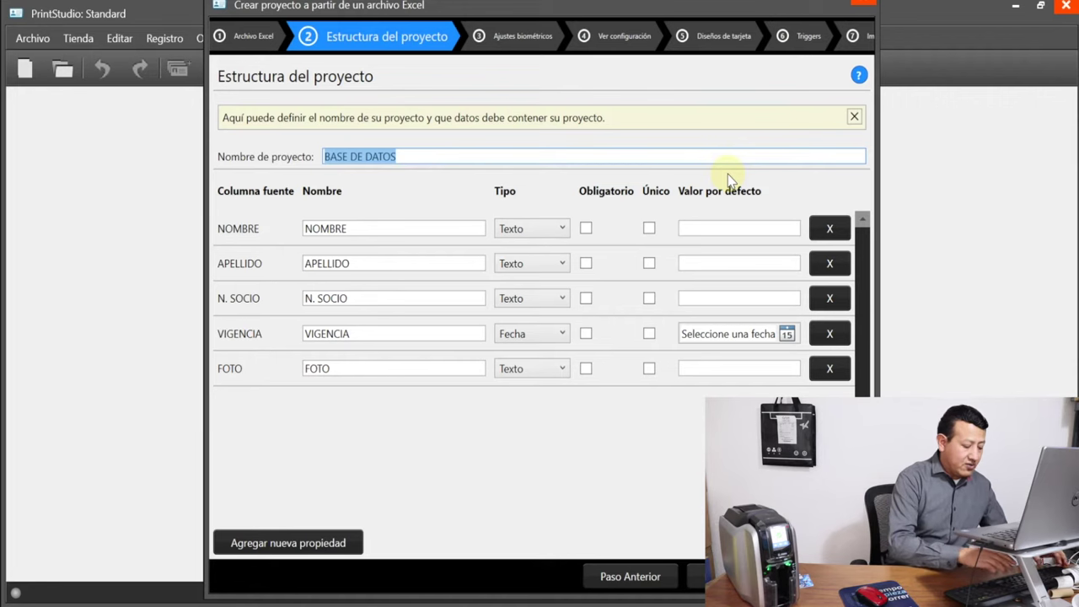
{"action": "type", "text": "N"}
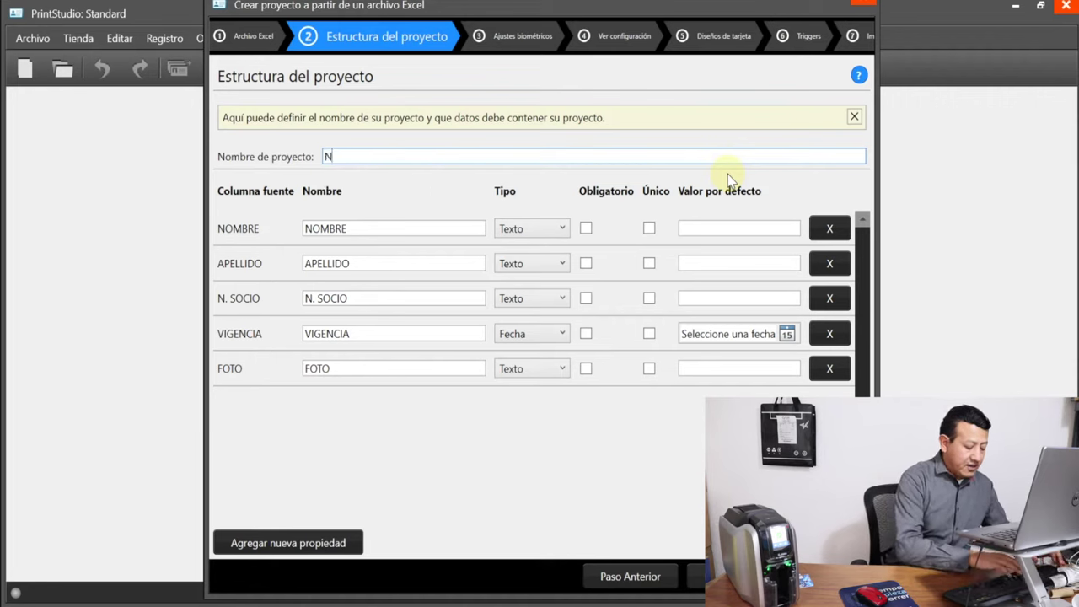
{"action": "type", "text": "OMBRE DEL PROYECTO"}
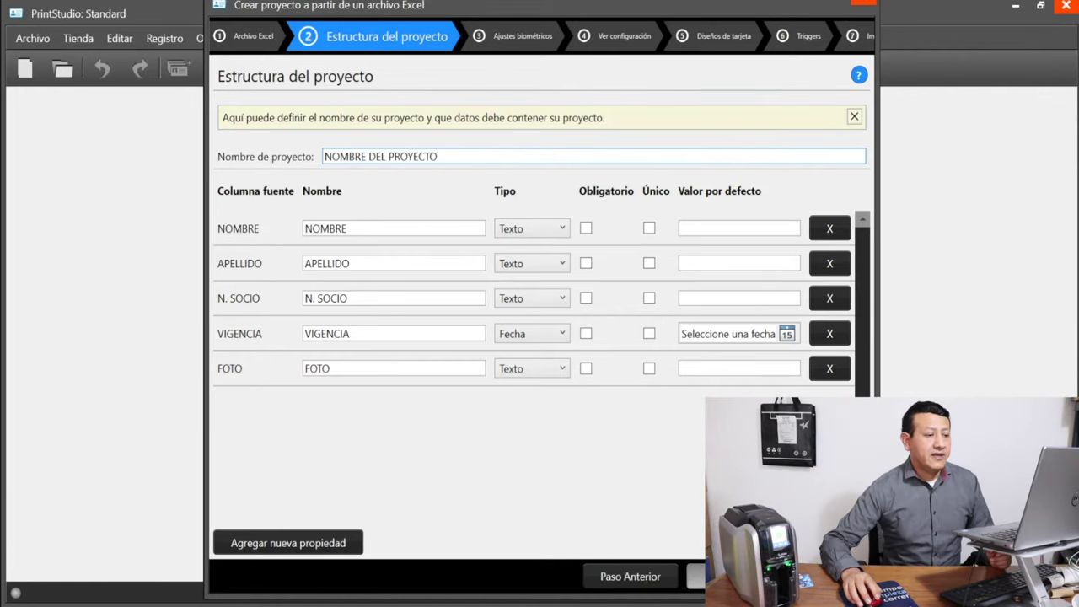
{"action": "left_click", "coordinate": [713, 576]}
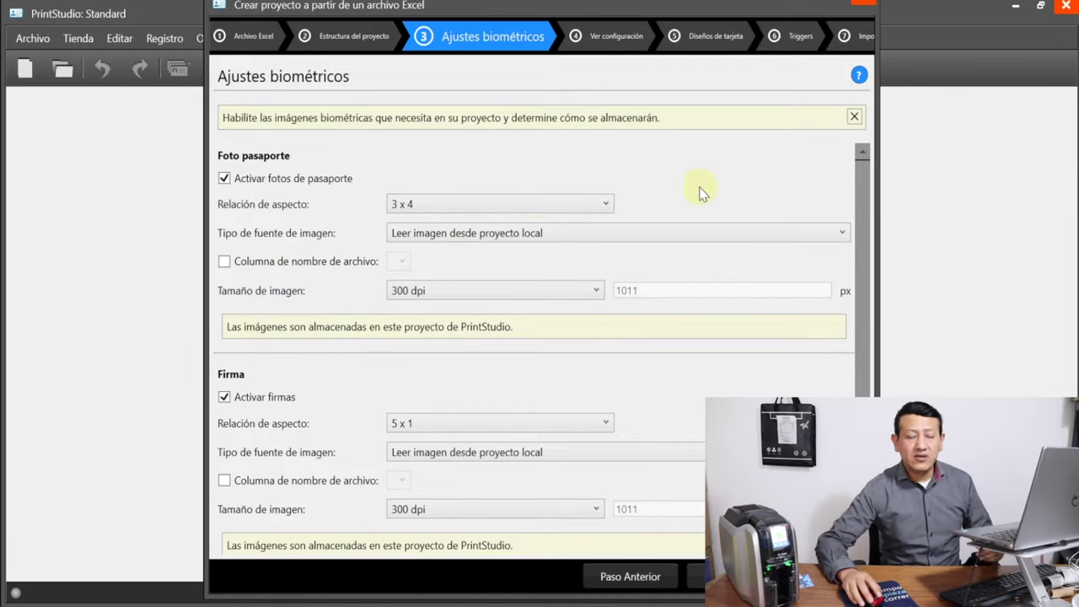
Keep the 3 x 4 aspect ratio, disable 'Activar firmas', and continue to Ver configuración
{"action": "left_click", "coordinate": [556, 208]}
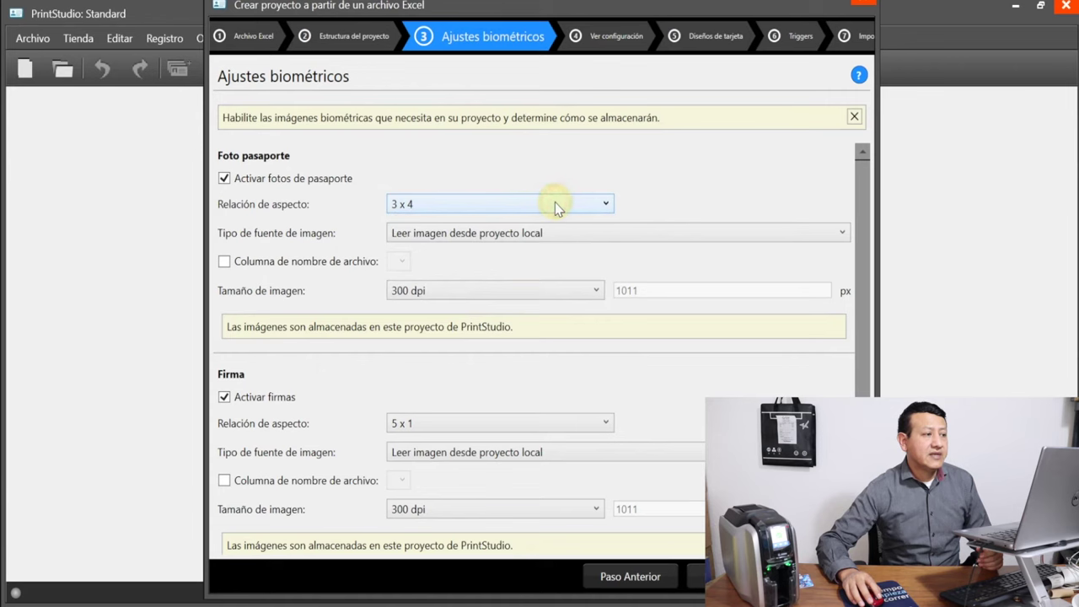
{"action": "left_click", "coordinate": [578, 205]}
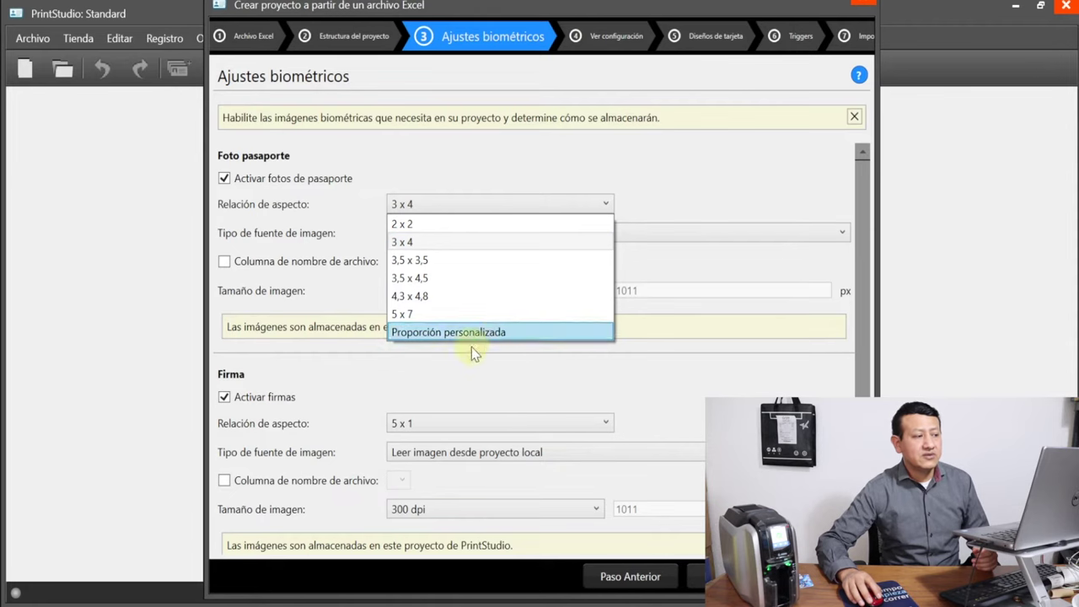
{"action": "left_click", "coordinate": [477, 242]}
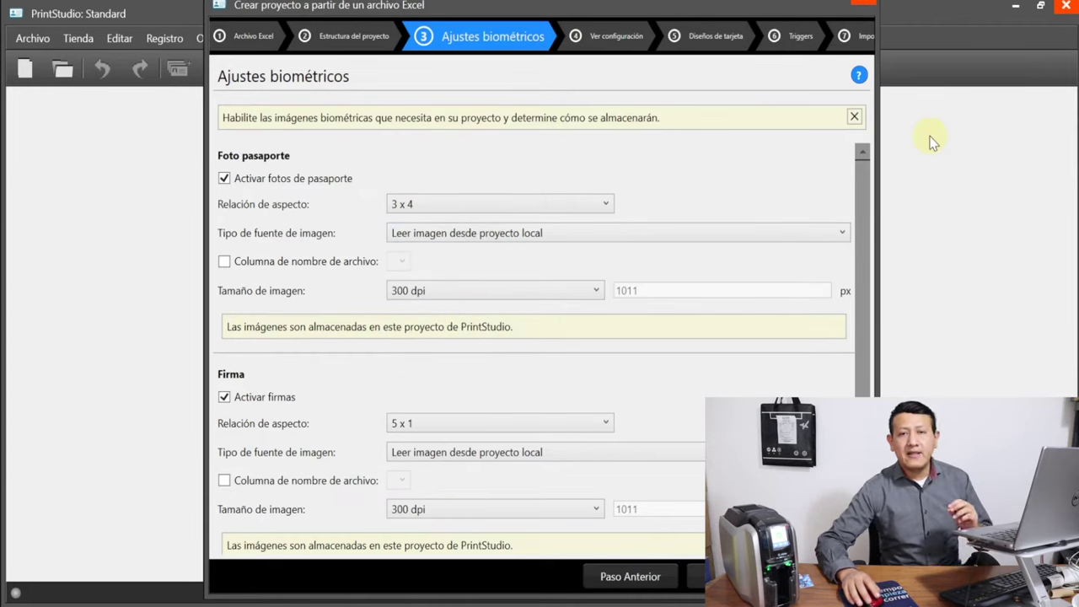
{"action": "scroll", "coordinate": [337, 328], "scroll_direction": "down", "scroll_amount": 1}
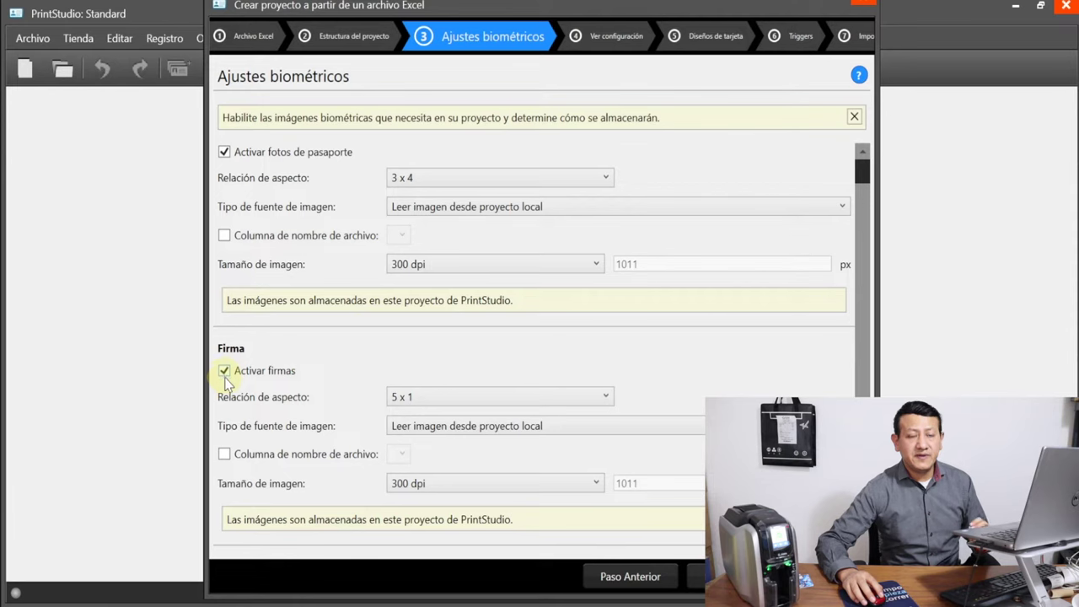
{"action": "left_click", "coordinate": [224, 371]}
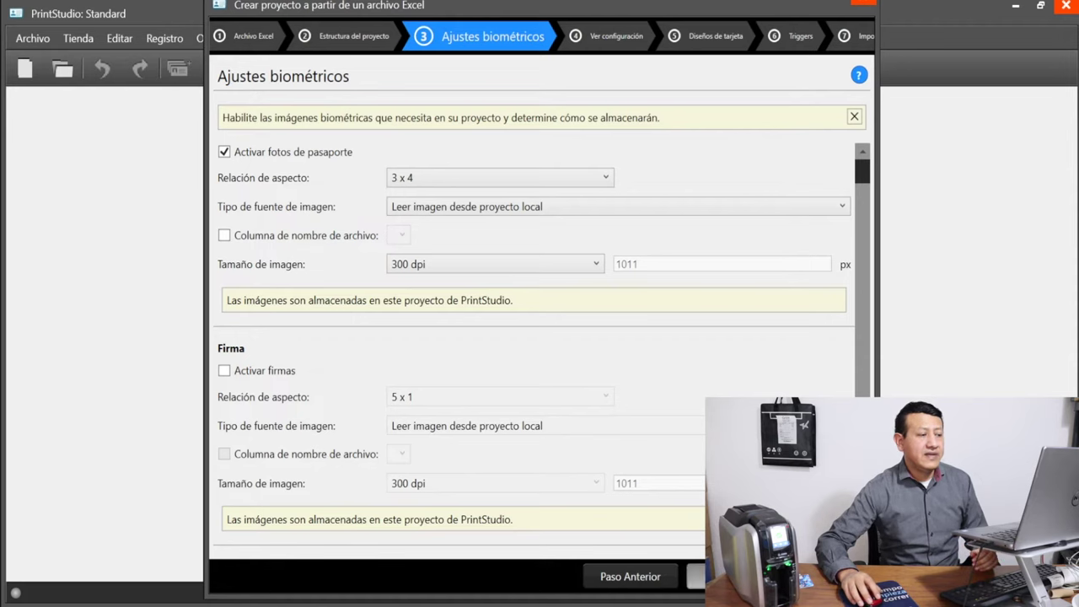
{"action": "left_click", "coordinate": [696, 577]}
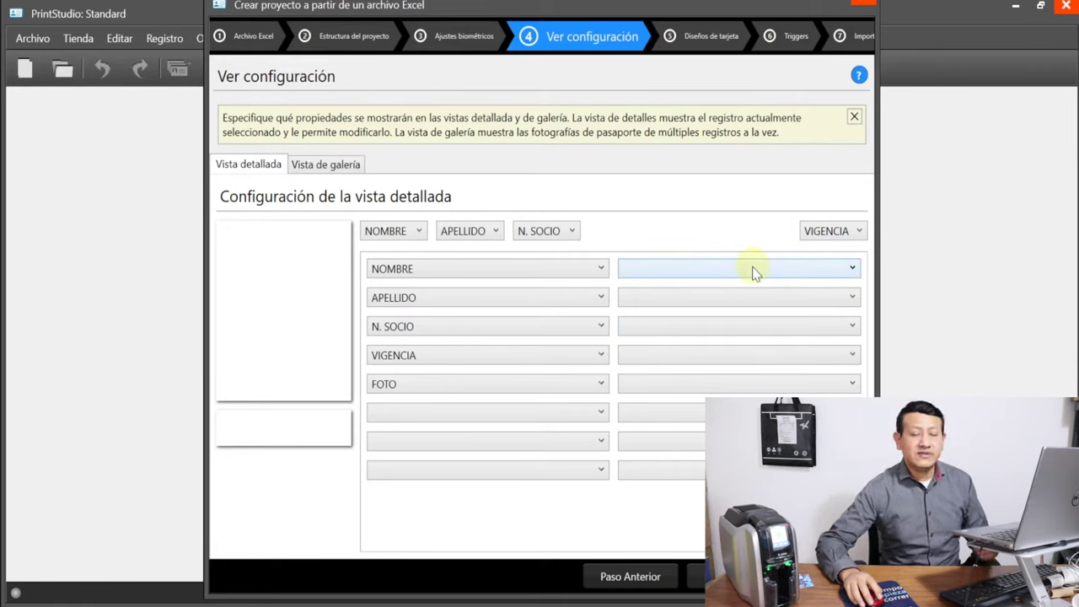
Set the second-column fields to NOMBRE, APELLIDO, N. SOCIO, VIGENCIA and FOTO, then continue
{"action": "left_click", "coordinate": [755, 270]}
{"action": "left_click", "coordinate": [713, 306]}
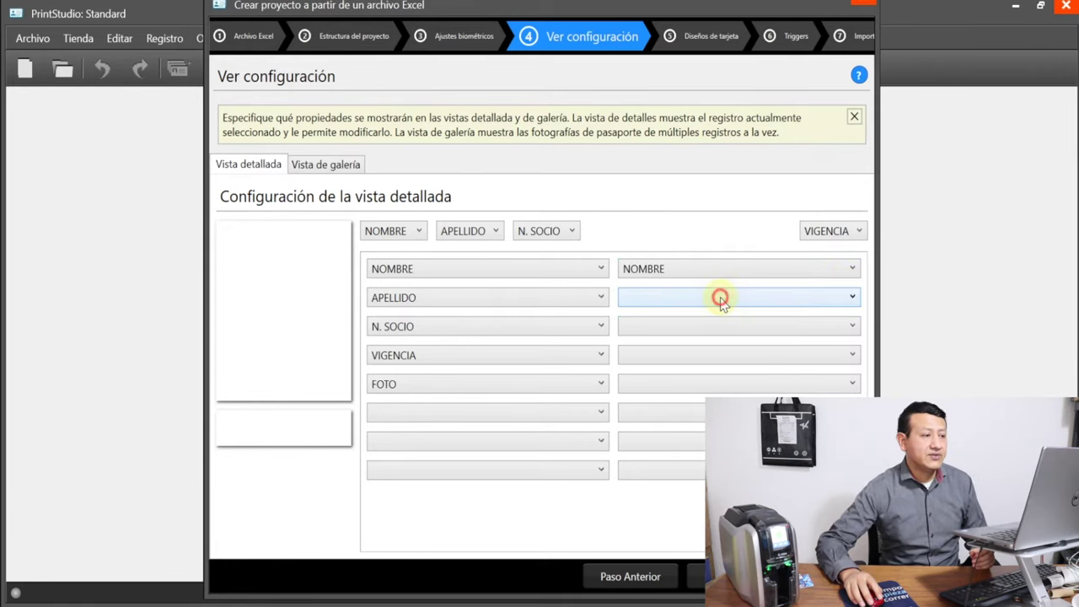
{"action": "left_click", "coordinate": [721, 297]}
{"action": "left_click", "coordinate": [708, 352]}
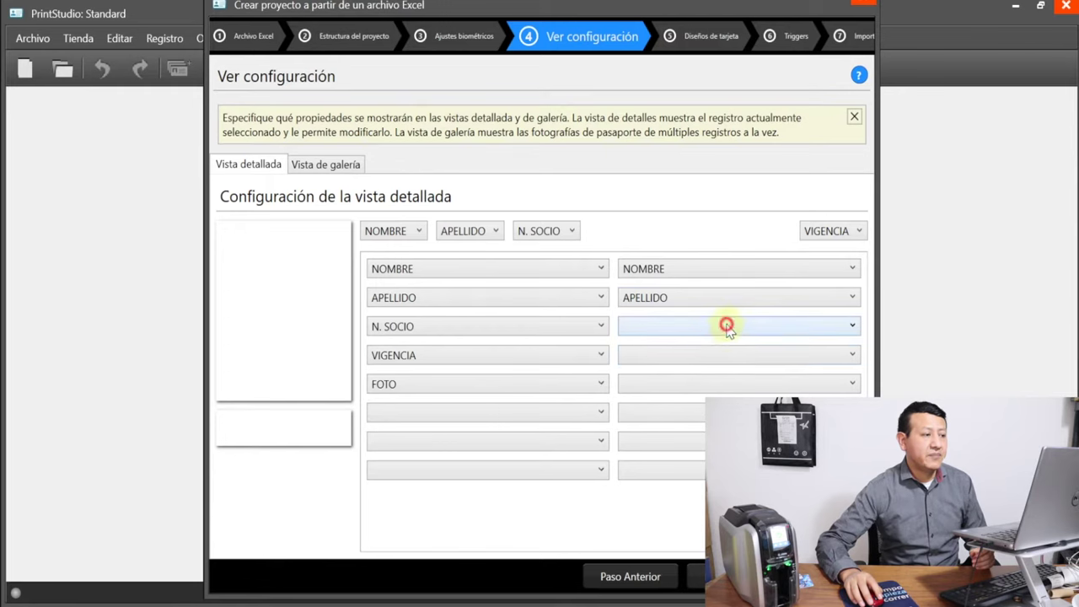
{"action": "left_click", "coordinate": [727, 327]}
{"action": "left_click", "coordinate": [704, 402]}
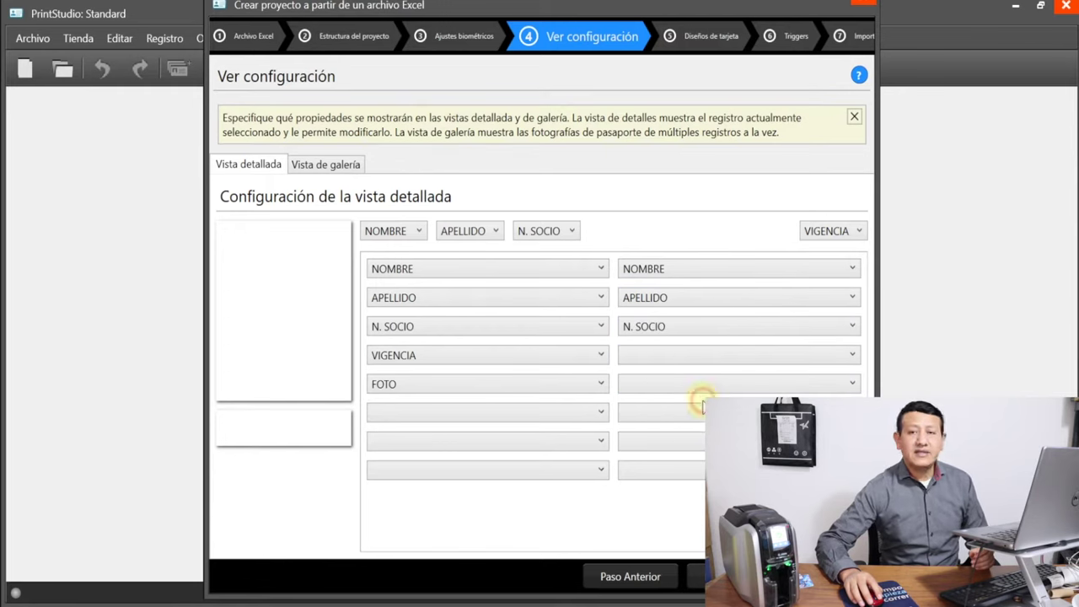
{"action": "left_click", "coordinate": [699, 357]}
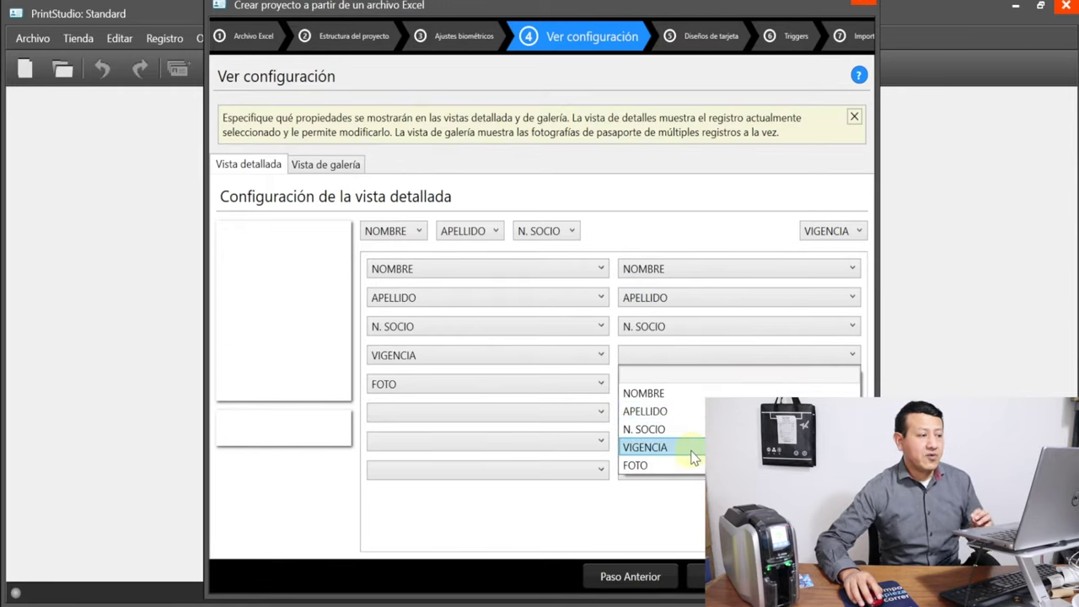
{"action": "left_click", "coordinate": [693, 448]}
{"action": "left_click", "coordinate": [685, 384]}
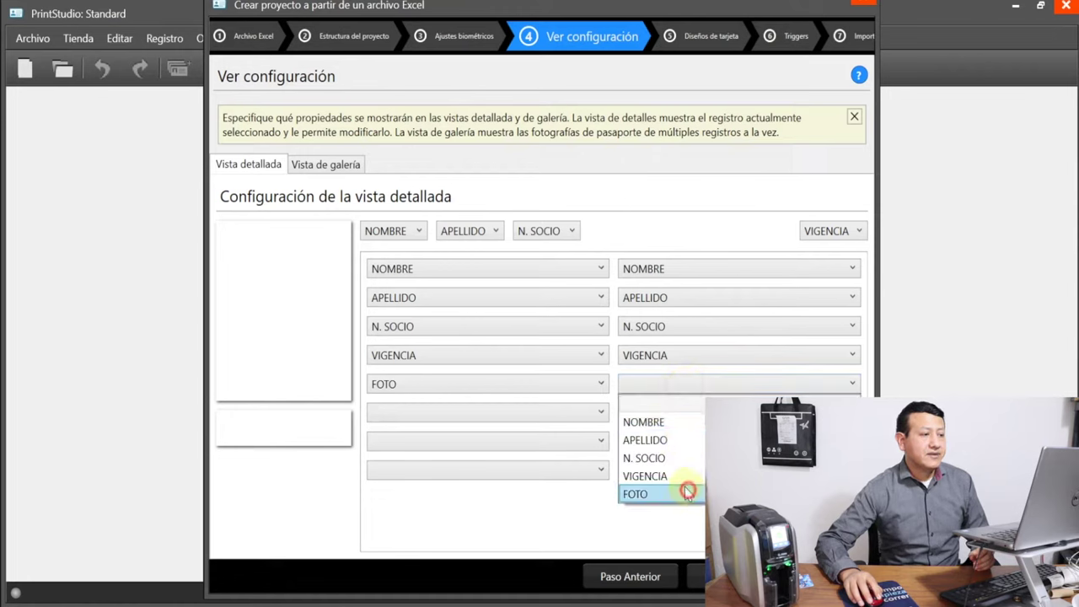
{"action": "left_click", "coordinate": [688, 493]}
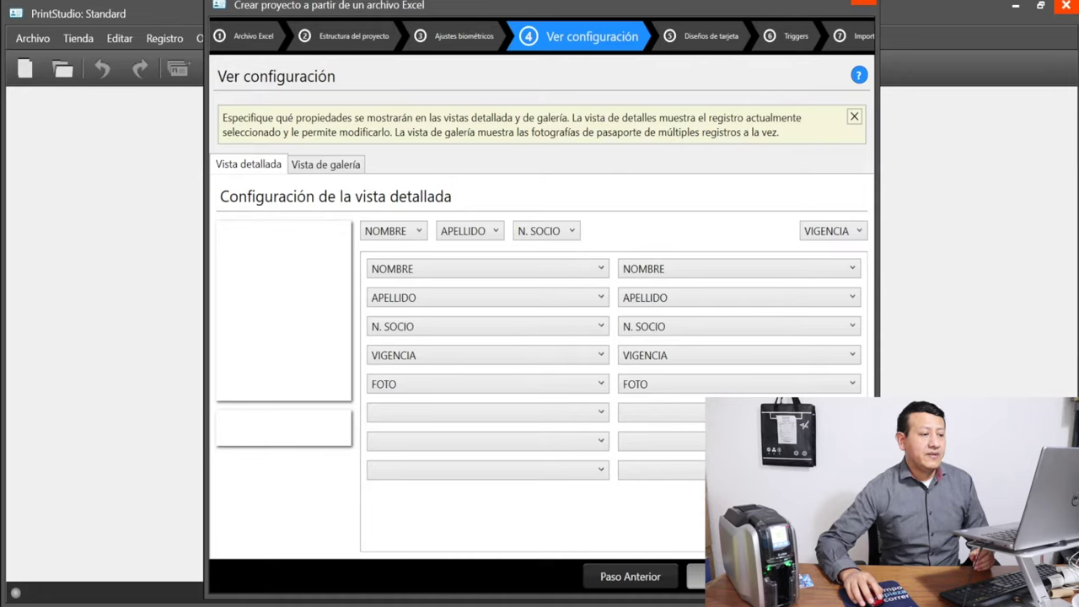
{"action": "left_click", "coordinate": [698, 577]}
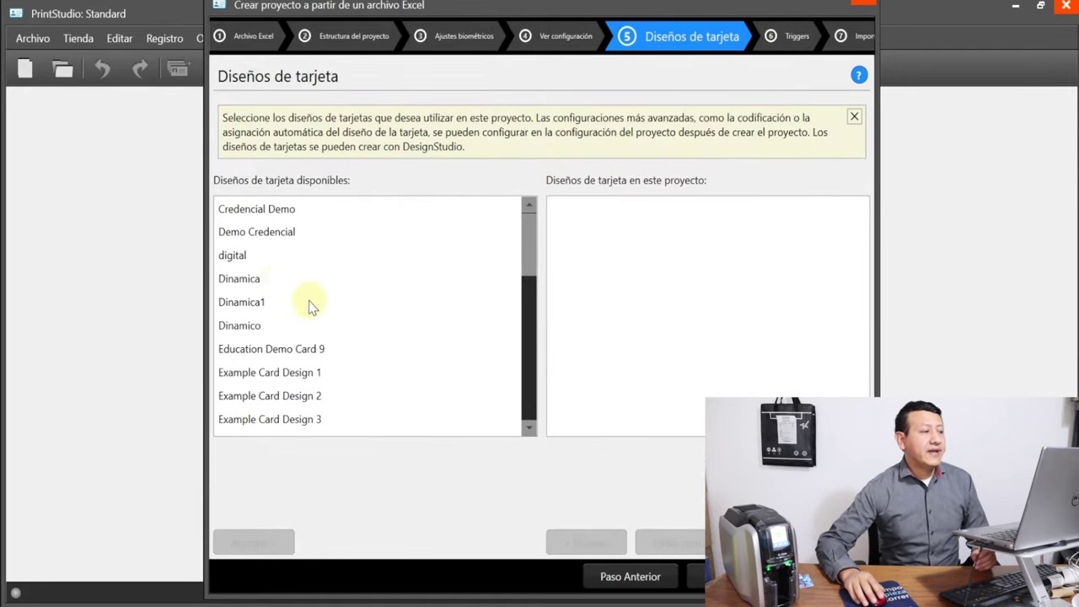
Add the Partido card design to the project's card designs
{"action": "scroll", "coordinate": [308, 308], "scroll_direction": "down", "scroll_amount": 2}
{"action": "scroll", "coordinate": [320, 328], "scroll_direction": "up", "scroll_amount": 2}
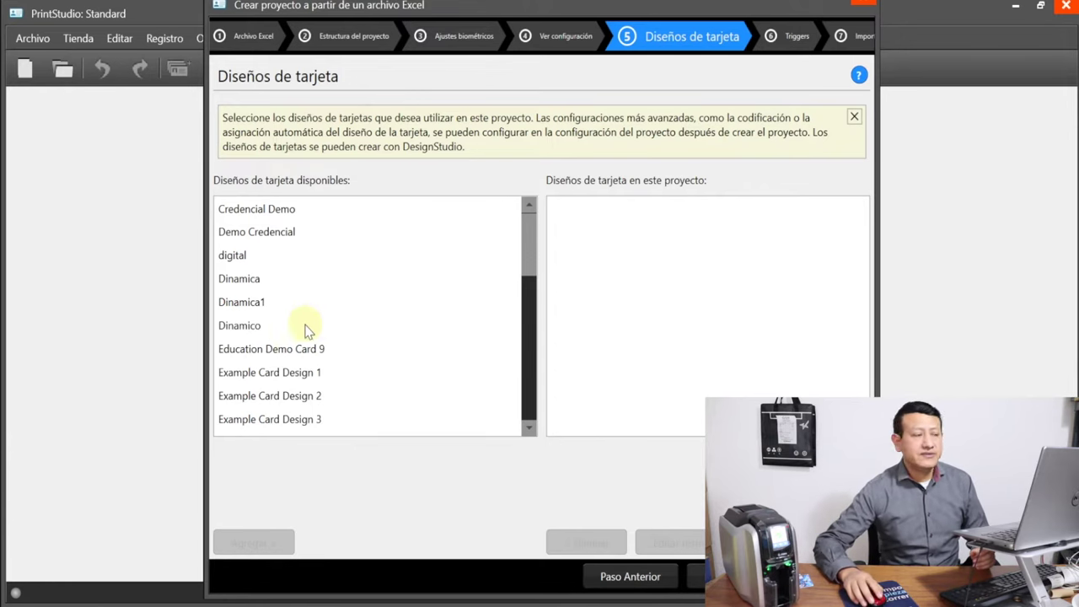
{"action": "scroll", "coordinate": [309, 329], "scroll_direction": "down", "scroll_amount": 3}
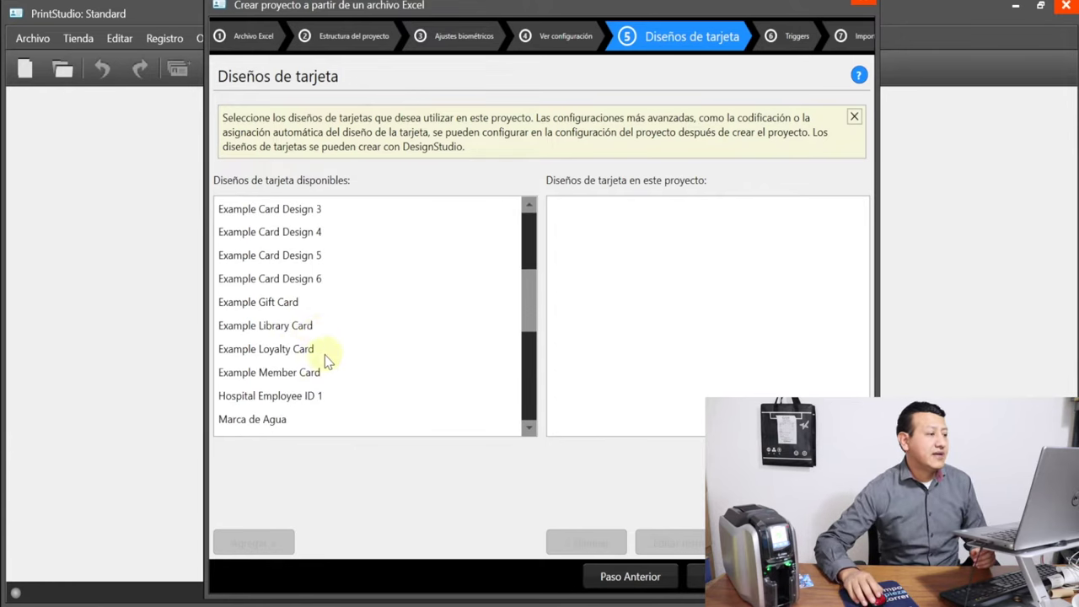
{"action": "scroll", "coordinate": [313, 382], "scroll_direction": "down", "scroll_amount": 3}
{"action": "scroll", "coordinate": [283, 348], "scroll_direction": "down", "scroll_amount": 1}
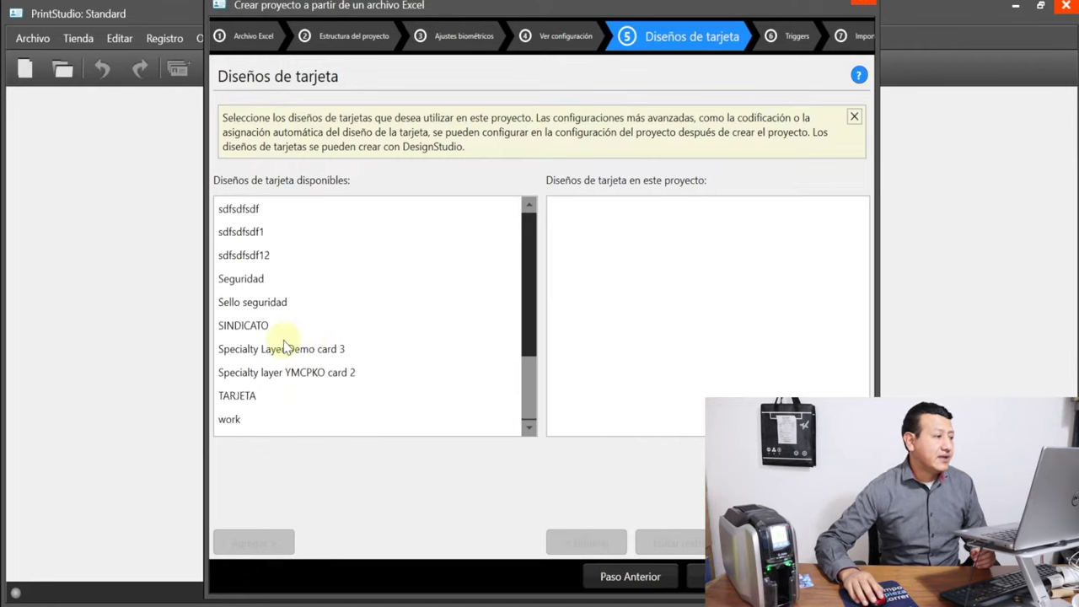
{"action": "scroll", "coordinate": [270, 362], "scroll_direction": "up", "scroll_amount": 3}
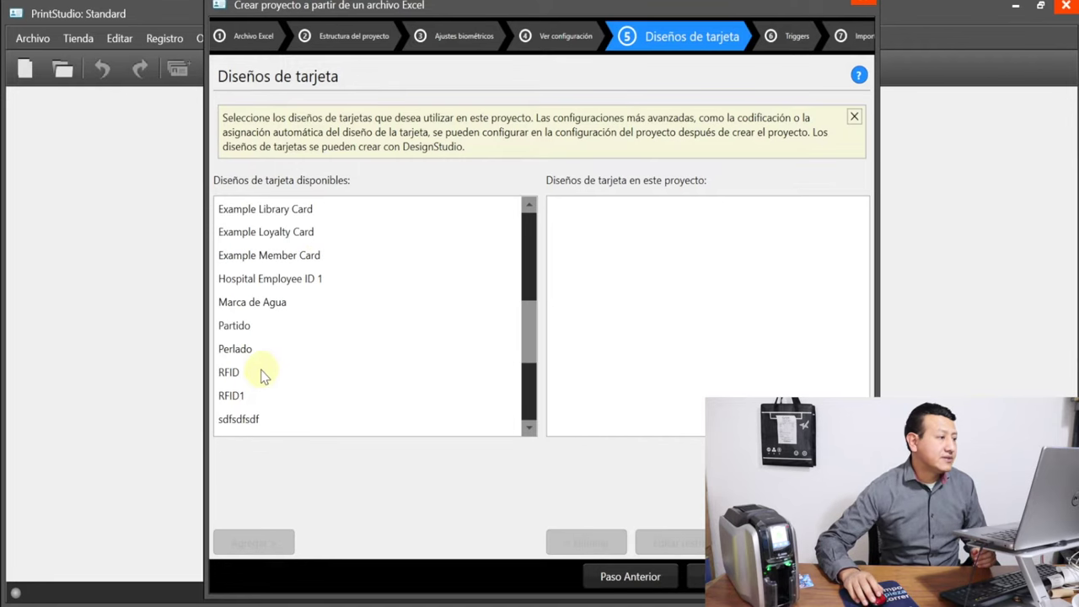
{"action": "left_click", "coordinate": [243, 328]}
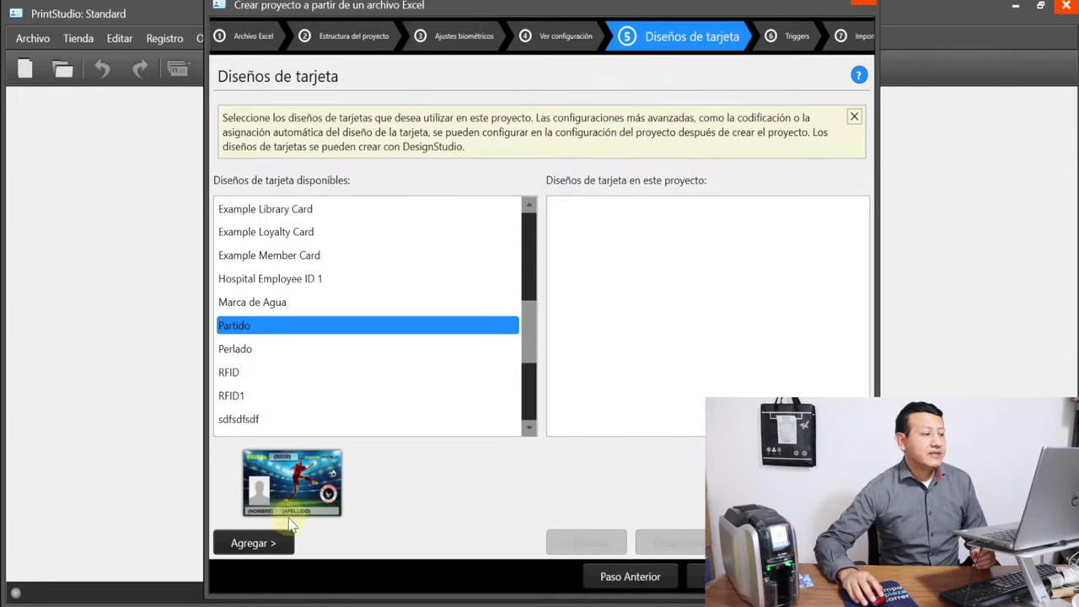
{"action": "left_click", "coordinate": [248, 548]}
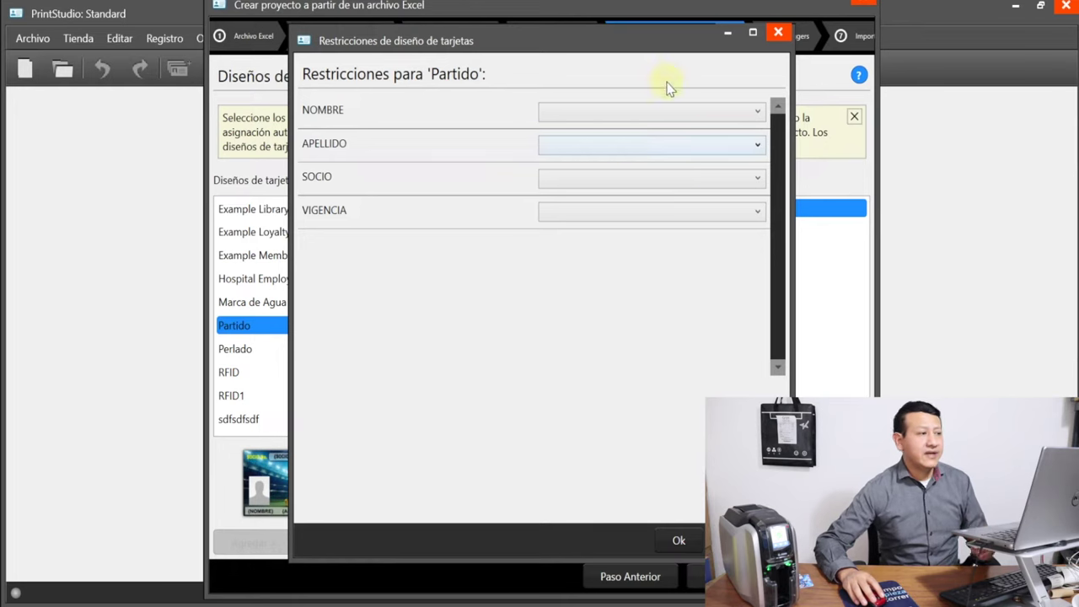
Link NOMBRE, APELLIDO, SOCIO→N. SOCIO and VIGENCIA to their columns, then continue to Triggers
{"action": "left_click", "coordinate": [648, 113]}
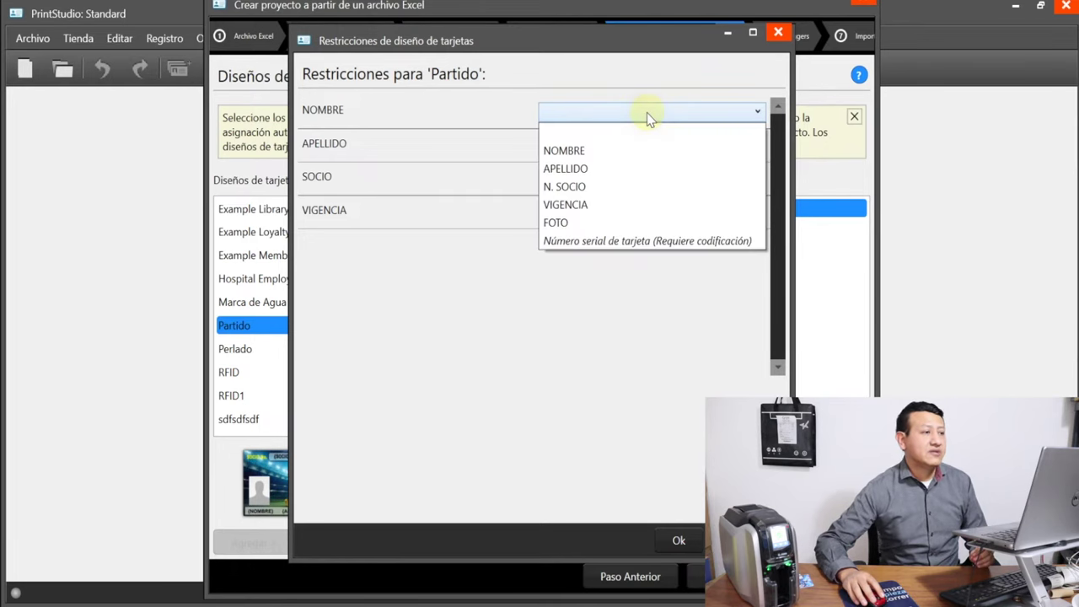
{"action": "left_click", "coordinate": [619, 151]}
{"action": "left_click", "coordinate": [654, 141]}
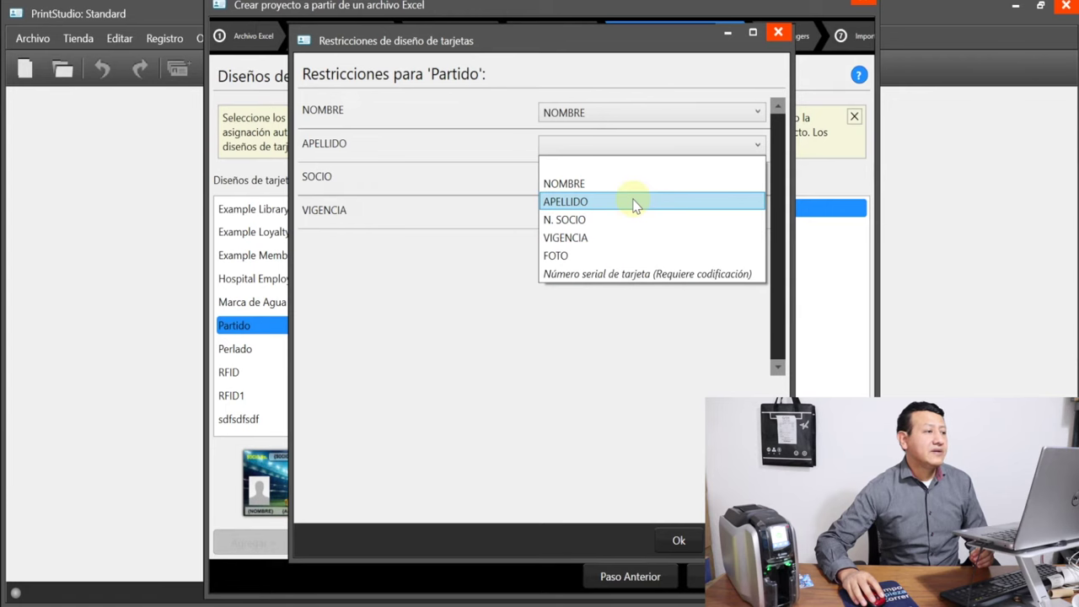
{"action": "left_click", "coordinate": [636, 204]}
{"action": "left_click", "coordinate": [643, 177]}
{"action": "left_click", "coordinate": [628, 251]}
{"action": "left_click", "coordinate": [626, 210]}
{"action": "left_click", "coordinate": [606, 311]}
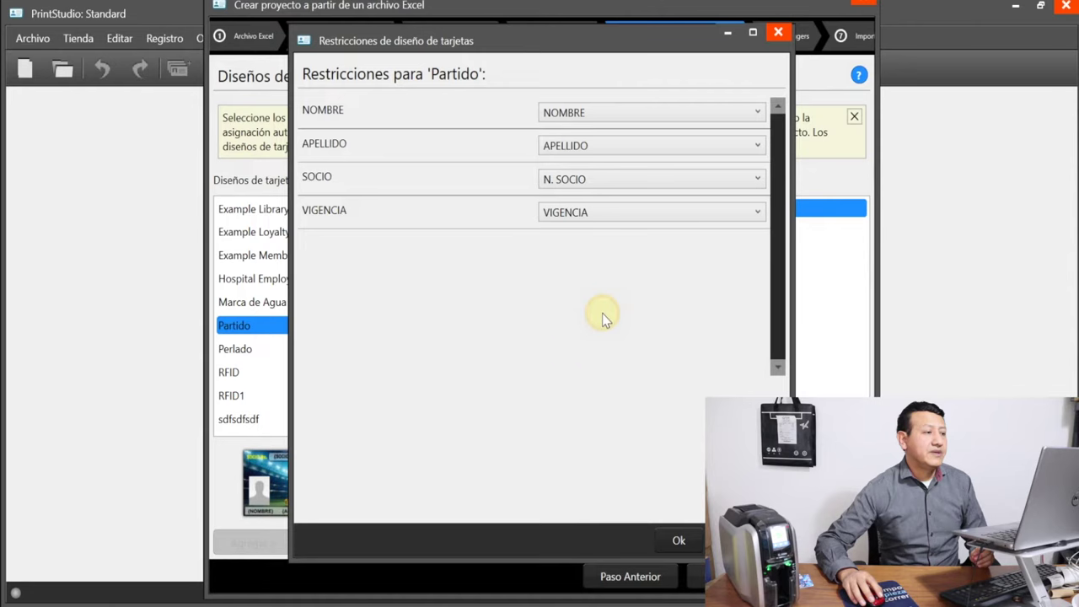
{"action": "left_click", "coordinate": [679, 542]}
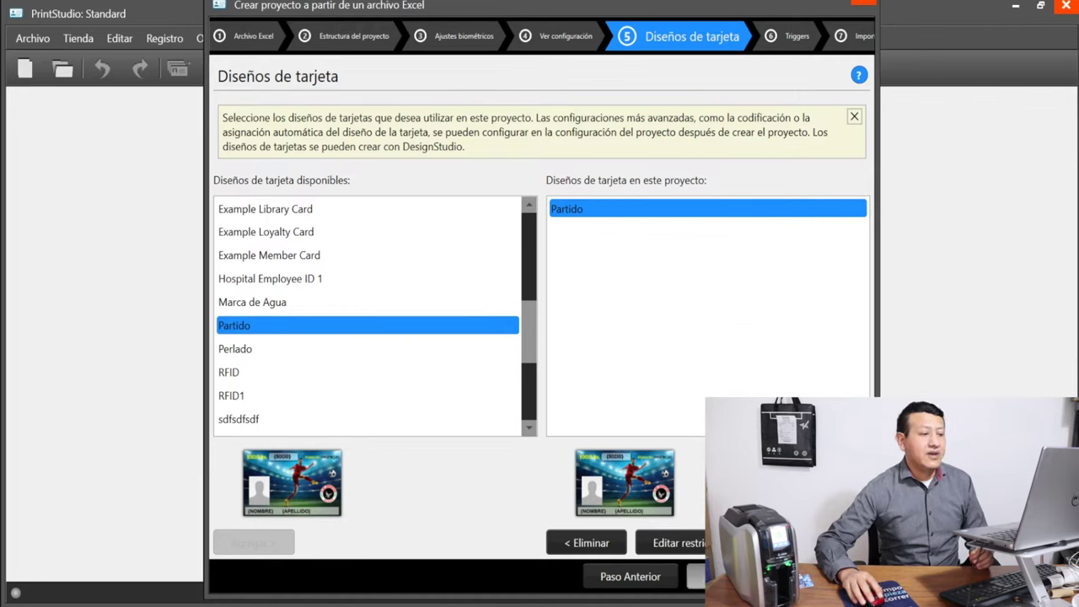
{"action": "left_click", "coordinate": [712, 576]}
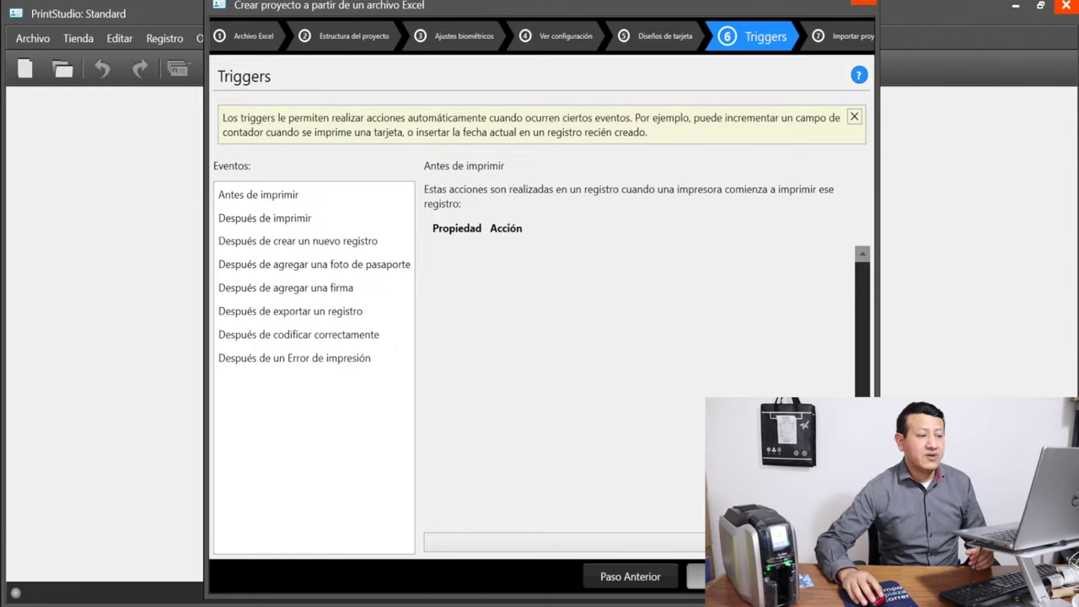
Finish the import so the new project opens with the five imported members
{"action": "left_click", "coordinate": [697, 577]}
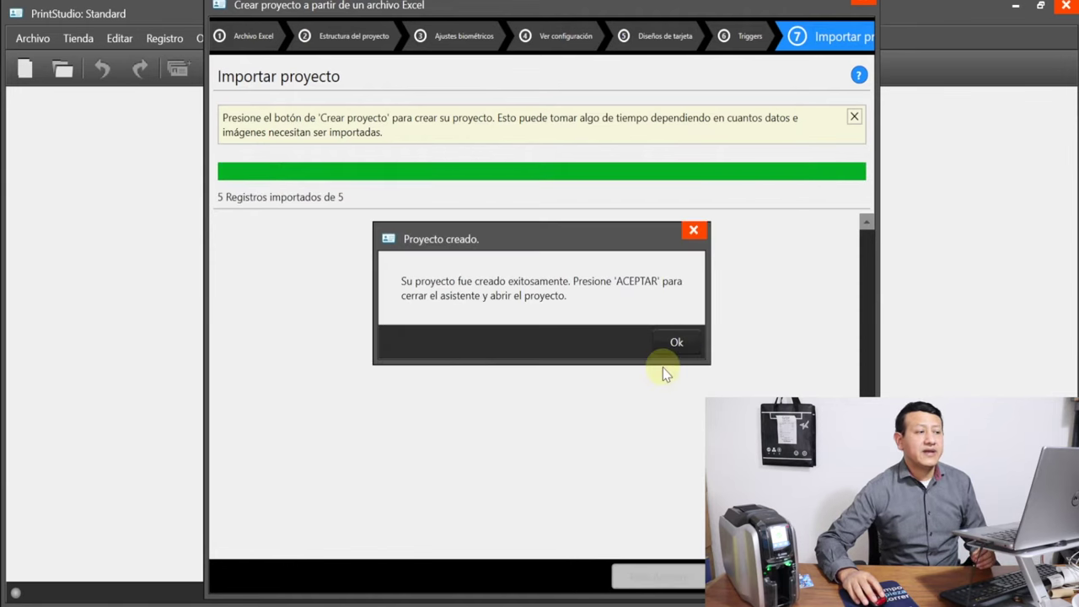
{"action": "left_click", "coordinate": [676, 346]}
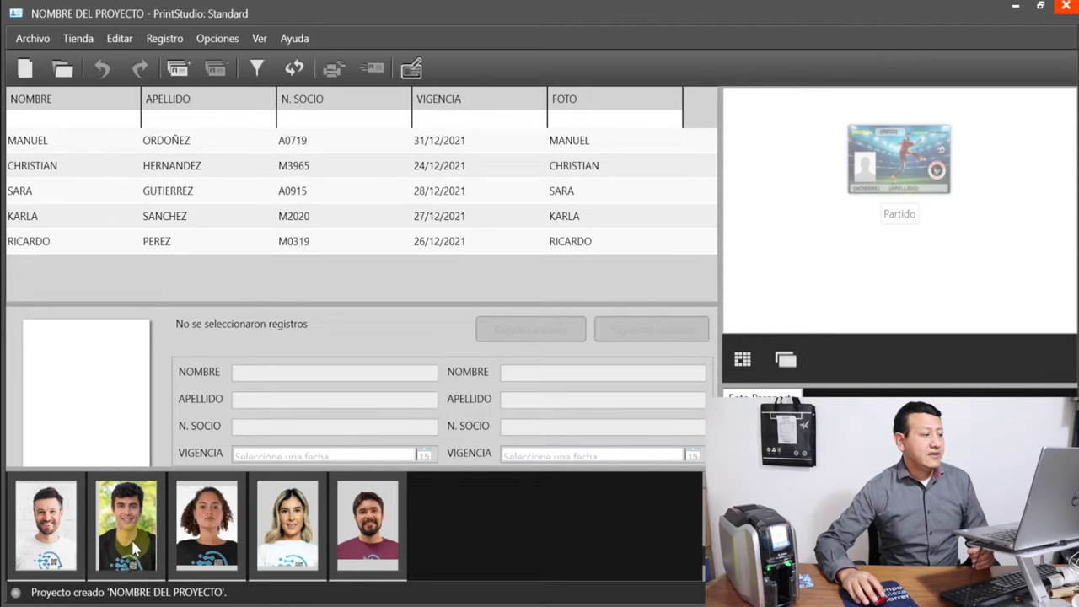
{"action": "left_click", "coordinate": [63, 527]}
Browse the member photo thumbnails from the second to the fifth record and back to the first
{"action": "left_click", "coordinate": [131, 519]}
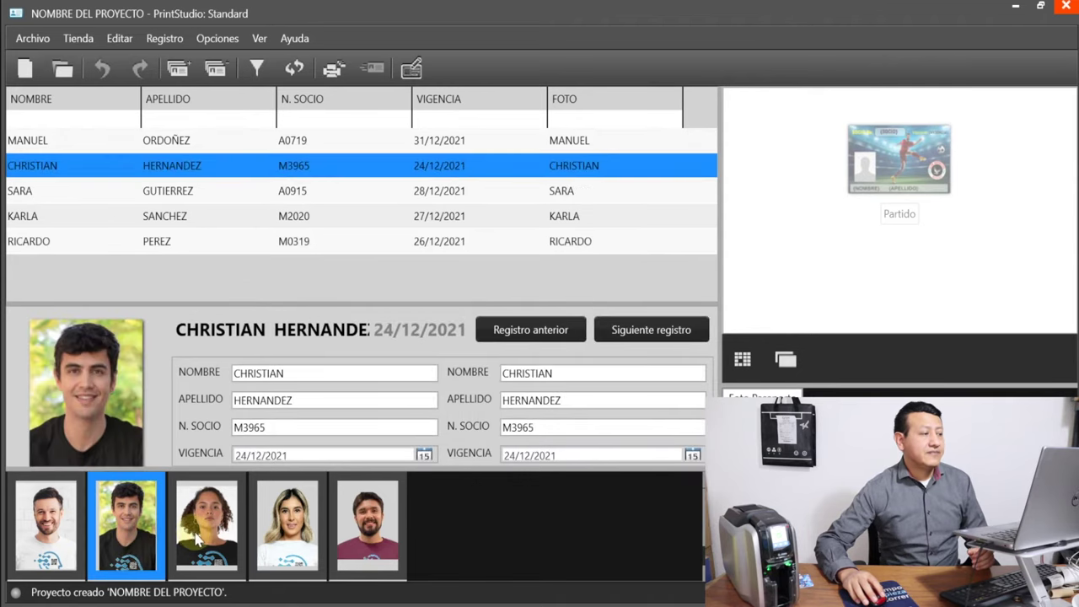
{"action": "left_click", "coordinate": [198, 539]}
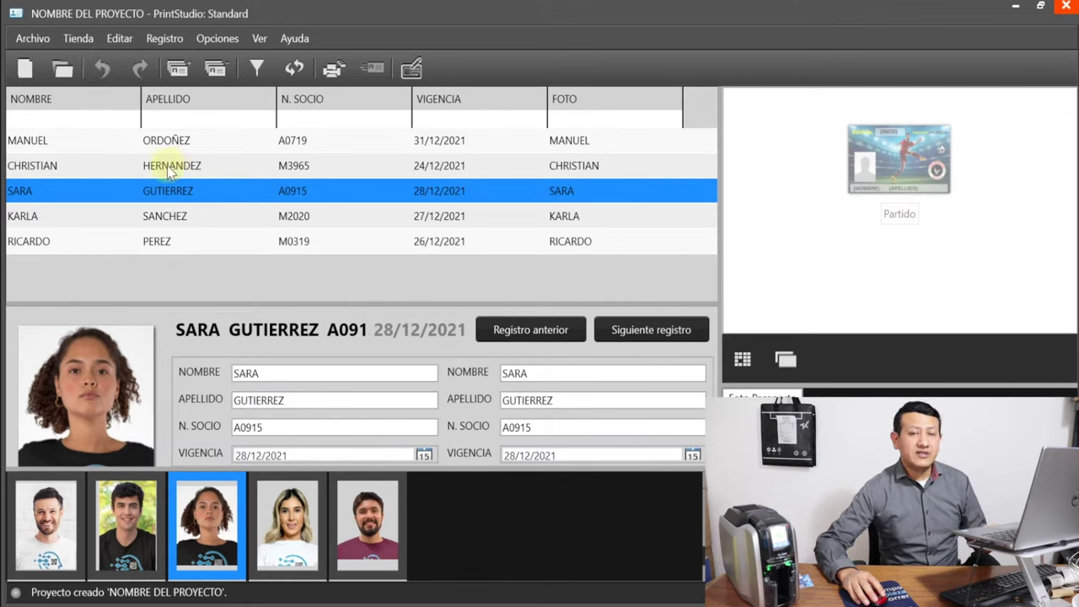
{"action": "left_click", "coordinate": [278, 528]}
{"action": "left_click", "coordinate": [368, 527]}
{"action": "left_click", "coordinate": [291, 523]}
{"action": "left_click", "coordinate": [204, 530]}
{"action": "left_click", "coordinate": [134, 521]}
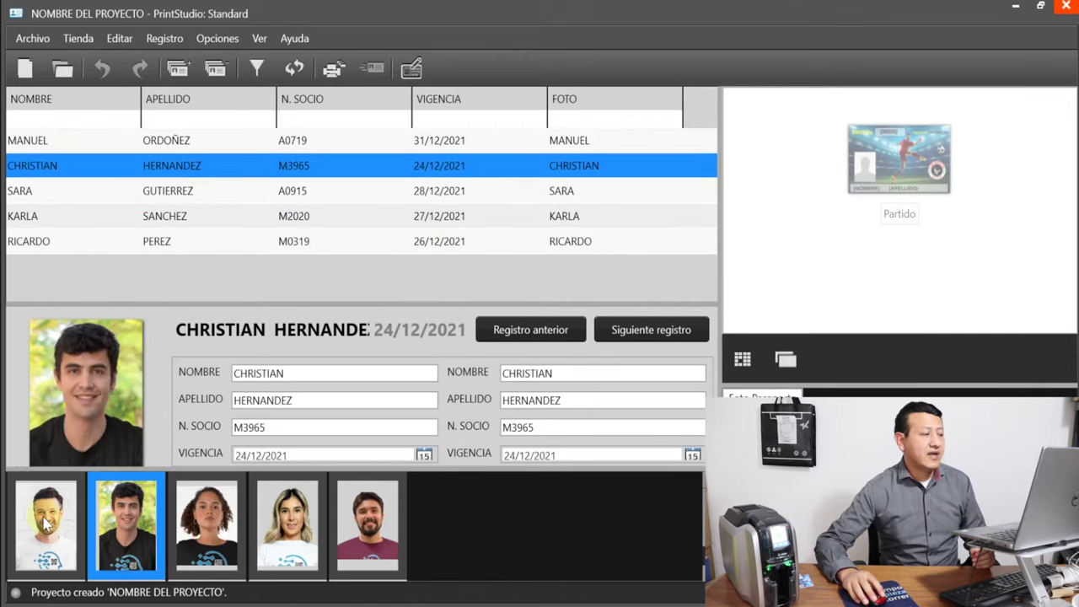
{"action": "left_click", "coordinate": [43, 516]}
{"action": "mouse_move", "coordinate": [530, 604]}
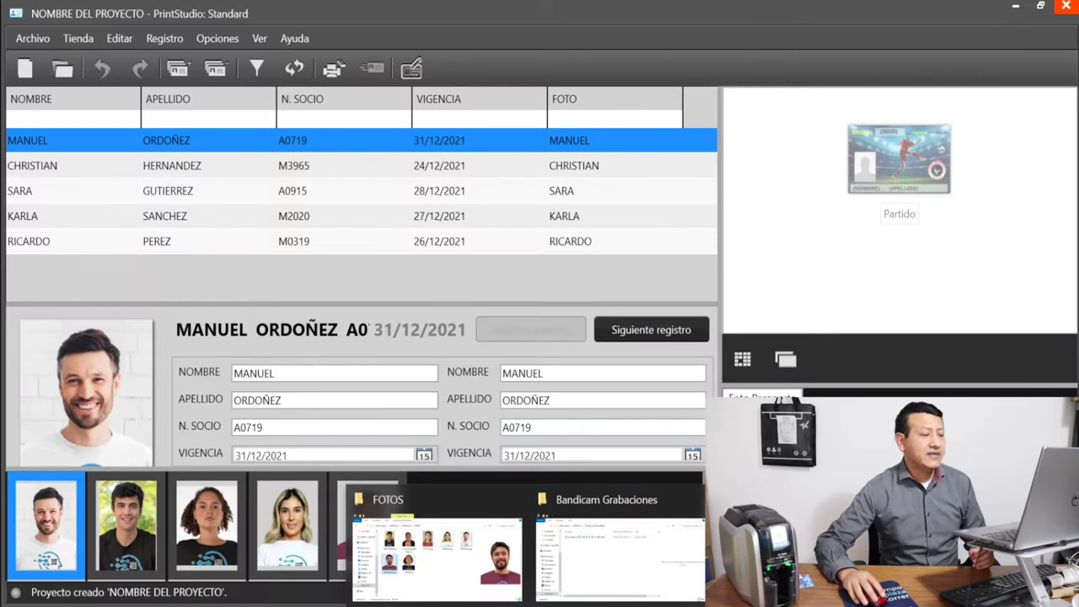
Maximize the FOTOS folder window and show its files in Details view
{"action": "left_click", "coordinate": [437, 544]}
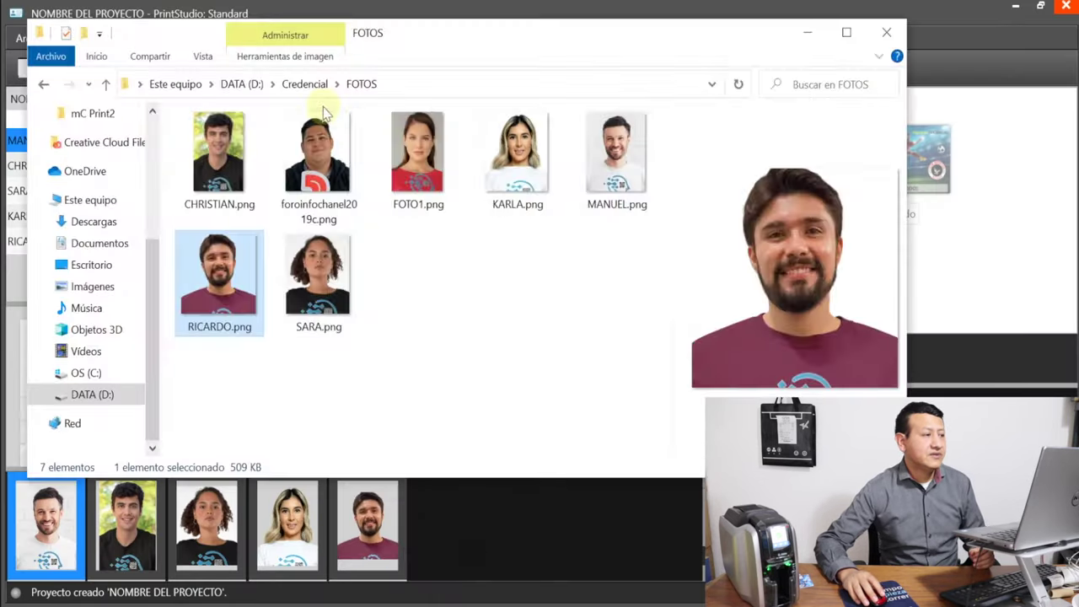
{"action": "left_click", "coordinate": [849, 34]}
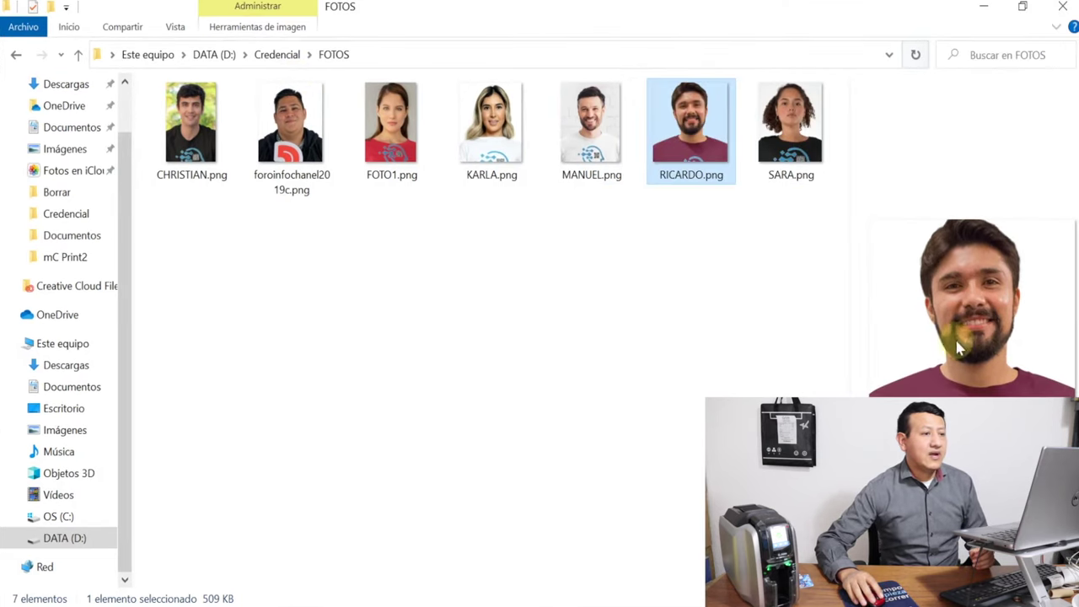
{"action": "key", "text": "ctrl+shift+6"}
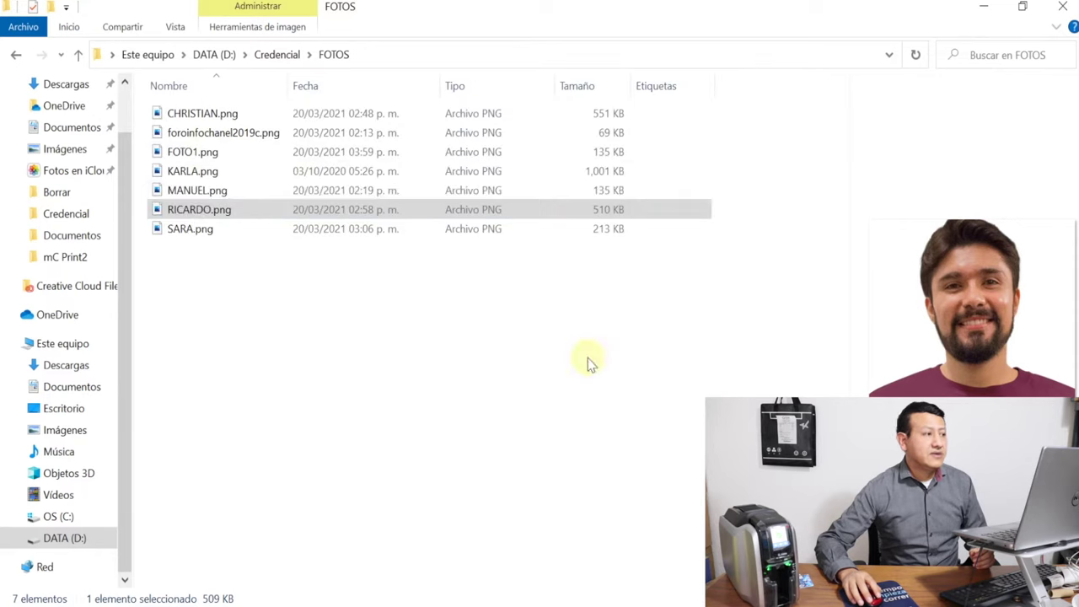
Select each PNG member photo from last to first, then restore and minimize the folder
{"action": "left_click", "coordinate": [189, 230]}
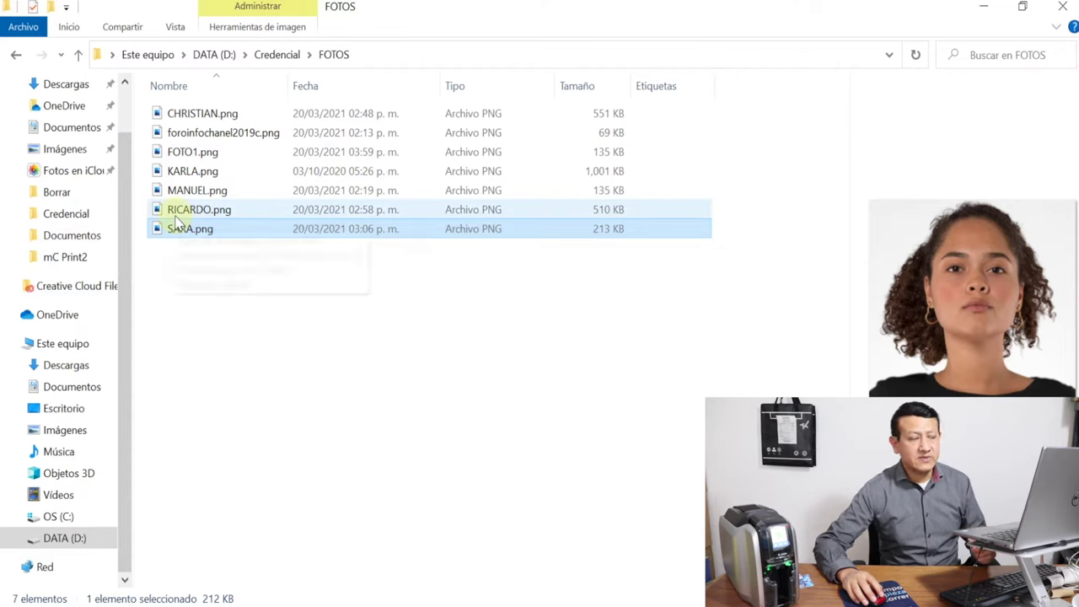
{"action": "left_click", "coordinate": [192, 209]}
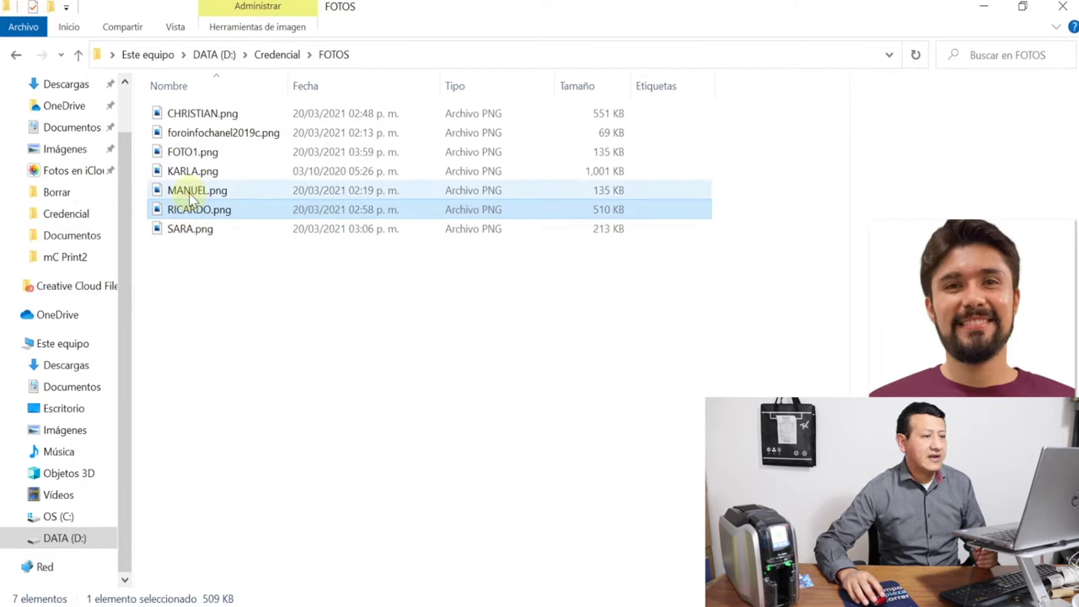
{"action": "left_click", "coordinate": [190, 192]}
{"action": "left_click", "coordinate": [184, 172]}
{"action": "left_click", "coordinate": [187, 154]}
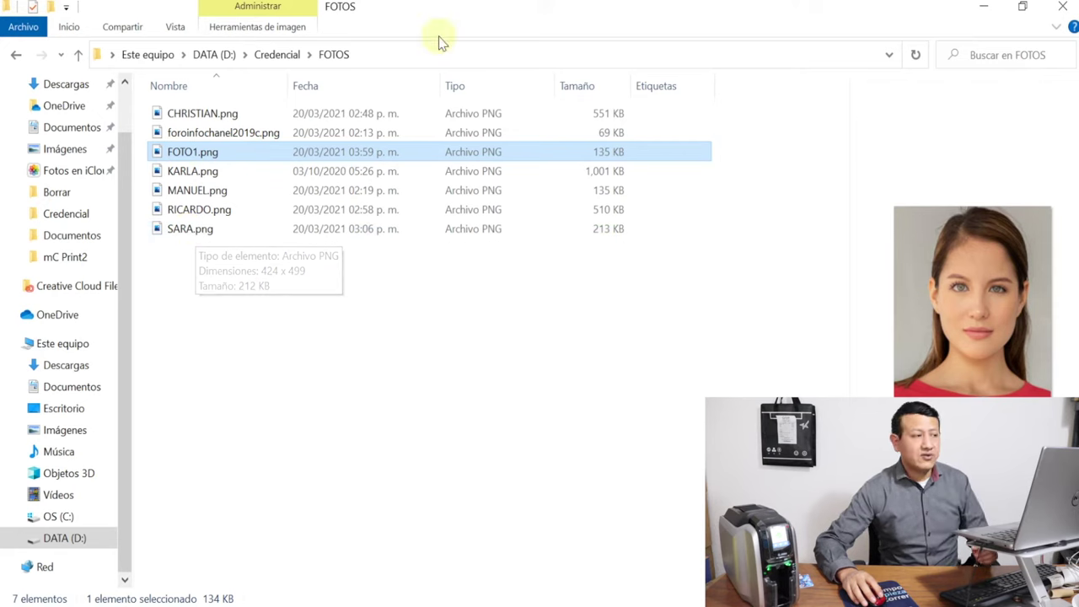
{"action": "left_click", "coordinate": [208, 134]}
{"action": "left_click", "coordinate": [203, 113]}
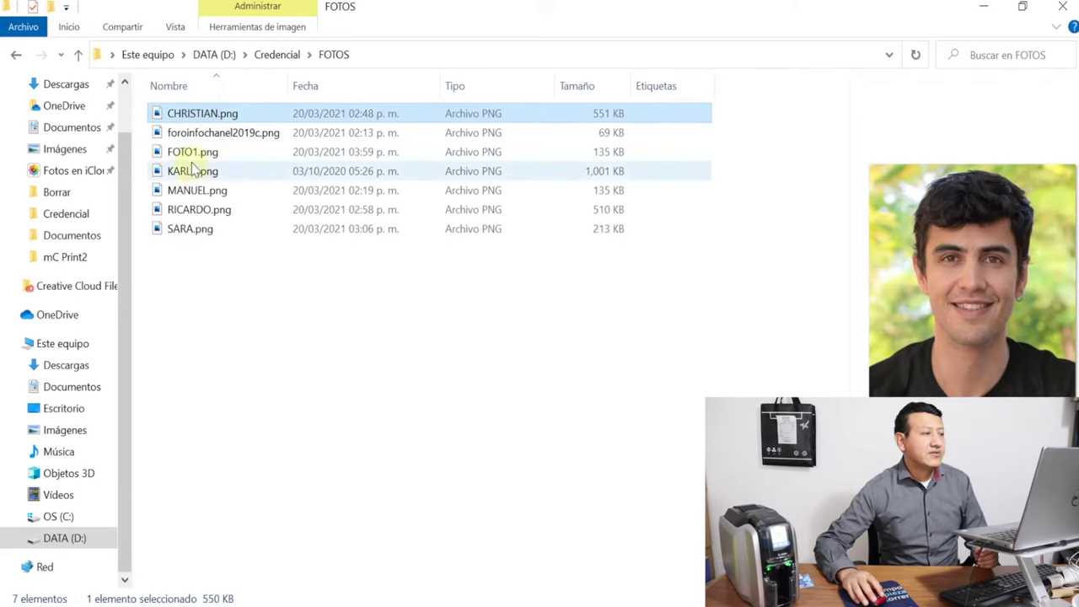
{"action": "left_click", "coordinate": [1023, 9]}
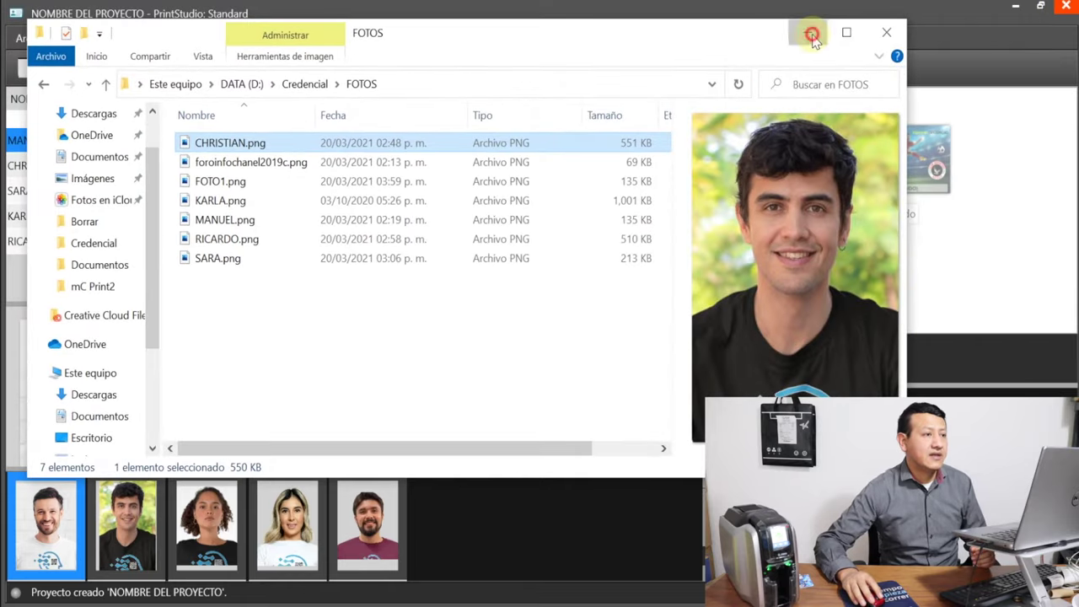
{"action": "left_click", "coordinate": [807, 32]}
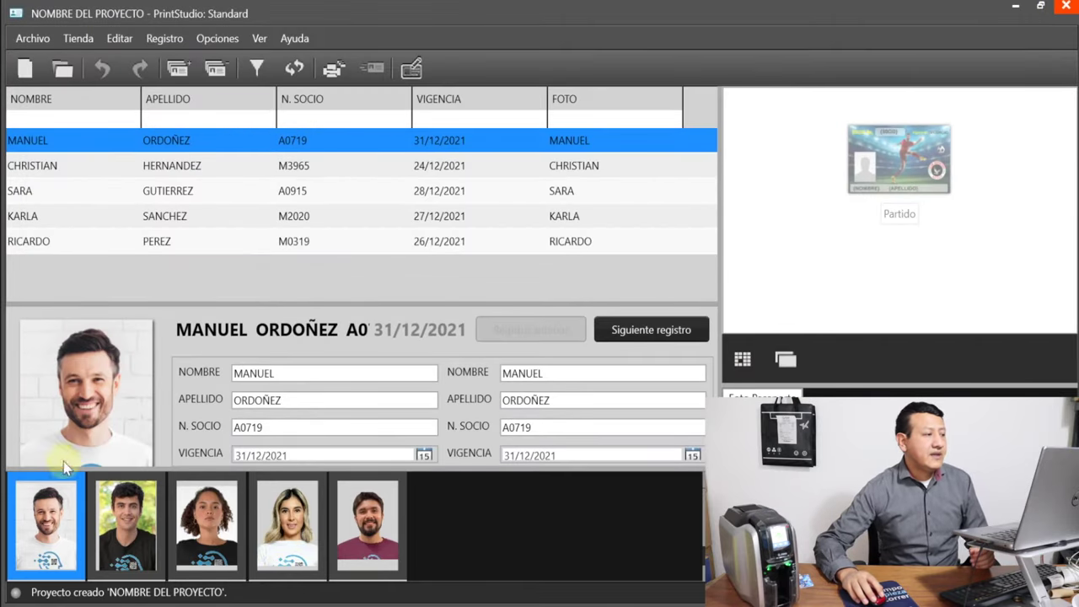
Browse the member records by clicking rows and using the next and previous record buttons
{"action": "left_click", "coordinate": [169, 190]}
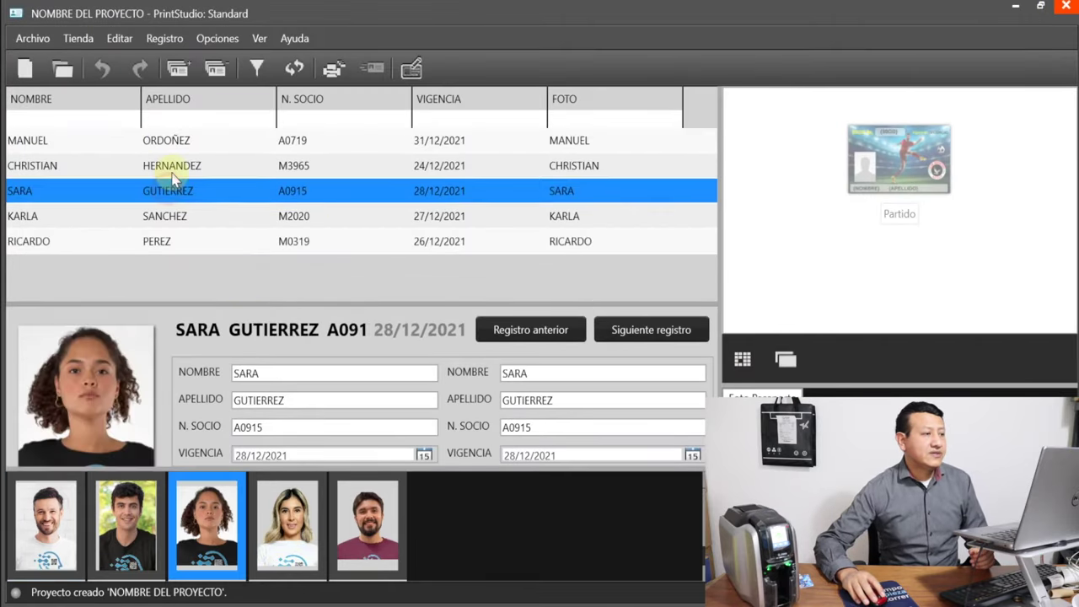
{"action": "left_click", "coordinate": [173, 166]}
{"action": "left_click", "coordinate": [176, 140]}
{"action": "left_click", "coordinate": [178, 191]}
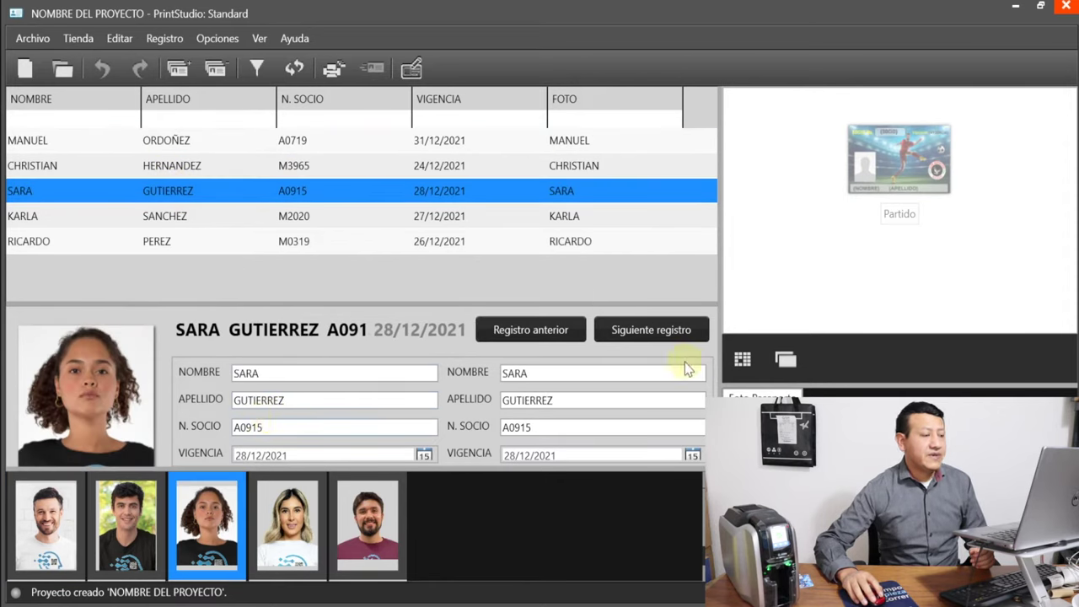
{"action": "left_click", "coordinate": [651, 330]}
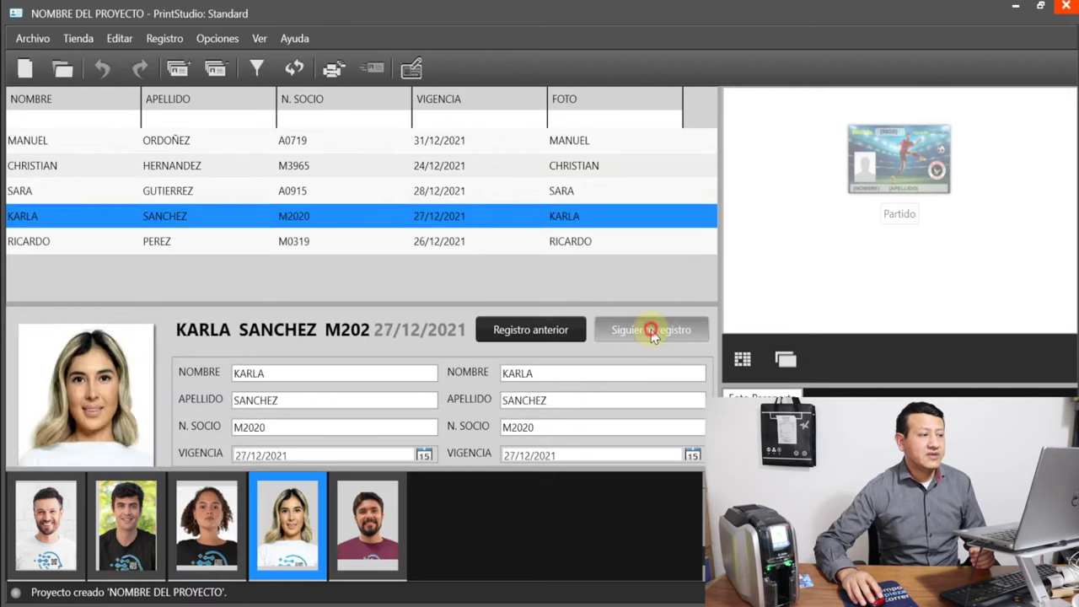
{"action": "left_click", "coordinate": [651, 329]}
{"action": "left_click", "coordinate": [547, 331]}
{"action": "left_click", "coordinate": [545, 333]}
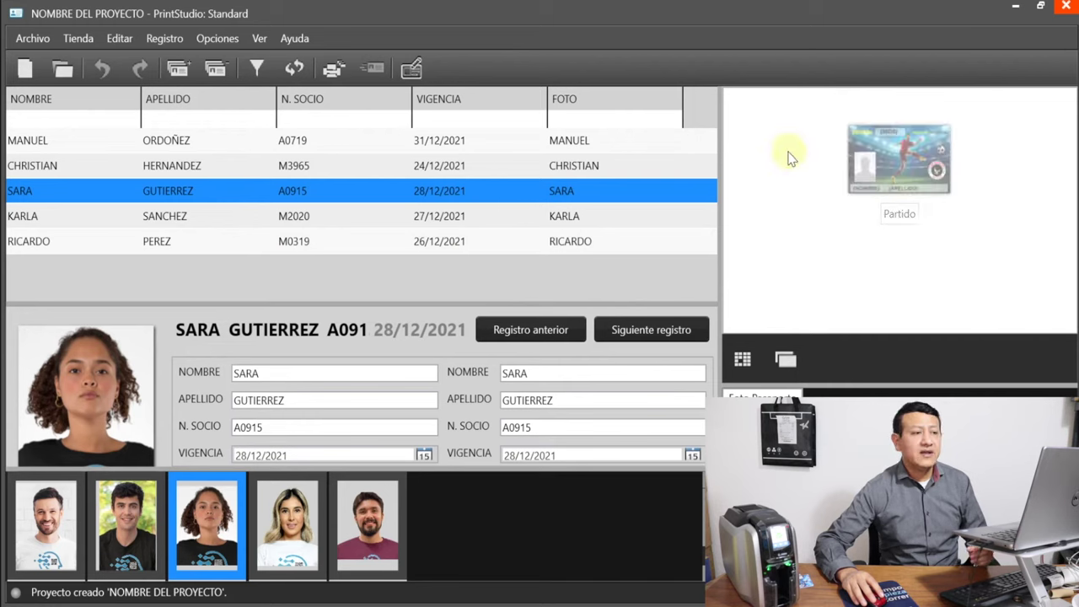
Select the first record and Shift+click the fifth to group-select all five members
{"action": "left_click", "coordinate": [165, 137]}
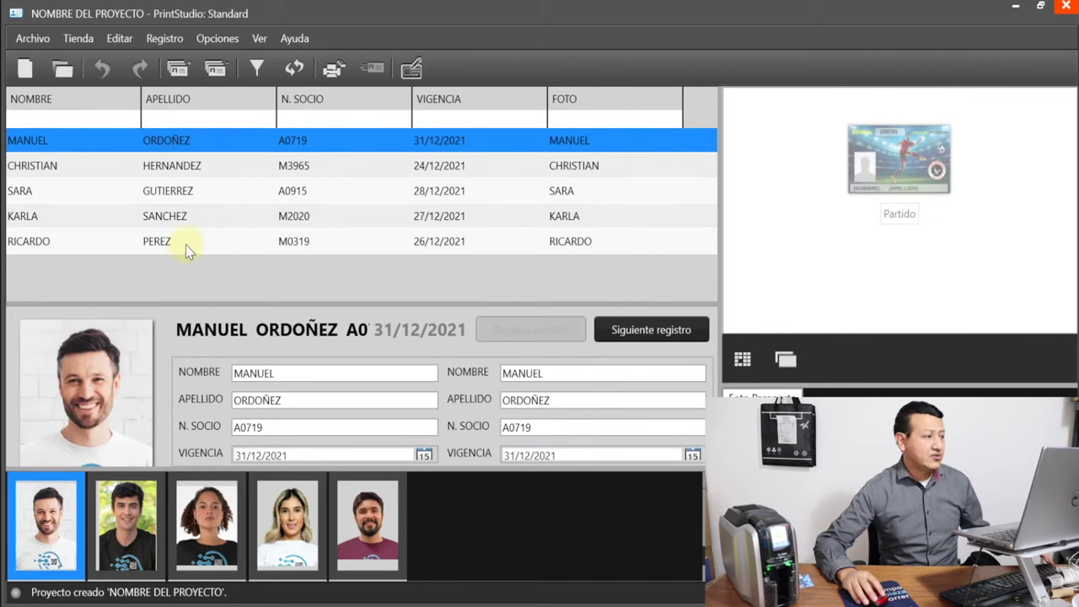
{"action": "left_click", "coordinate": [184, 241], "text": "shift"}
{"action": "mouse_move", "coordinate": [854, 118]}
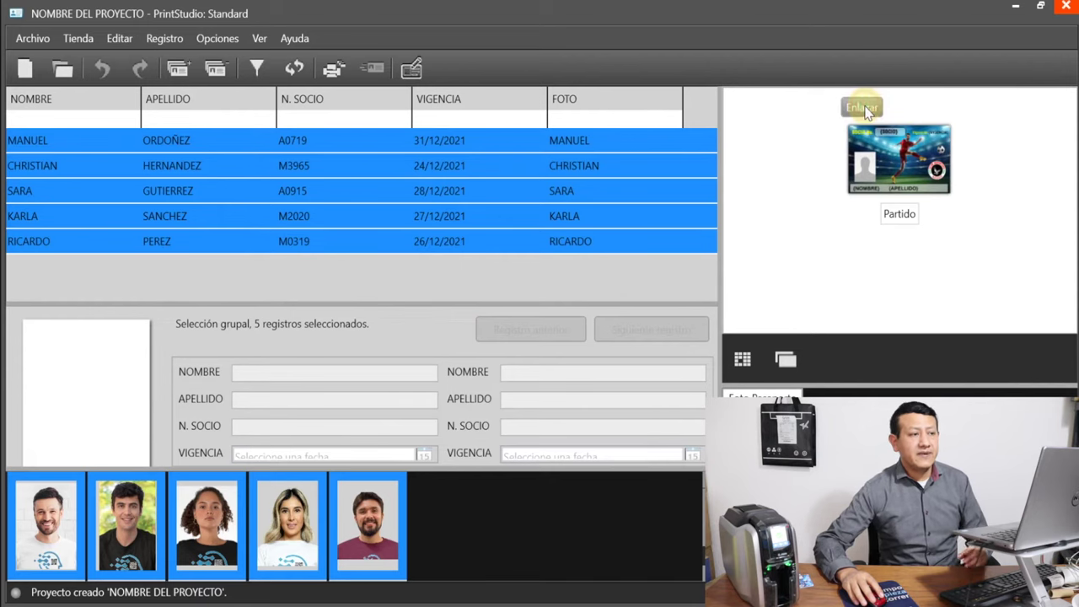
Link the five records to the Partido design and preview the second member's filled-in card
{"action": "left_click", "coordinate": [865, 108]}
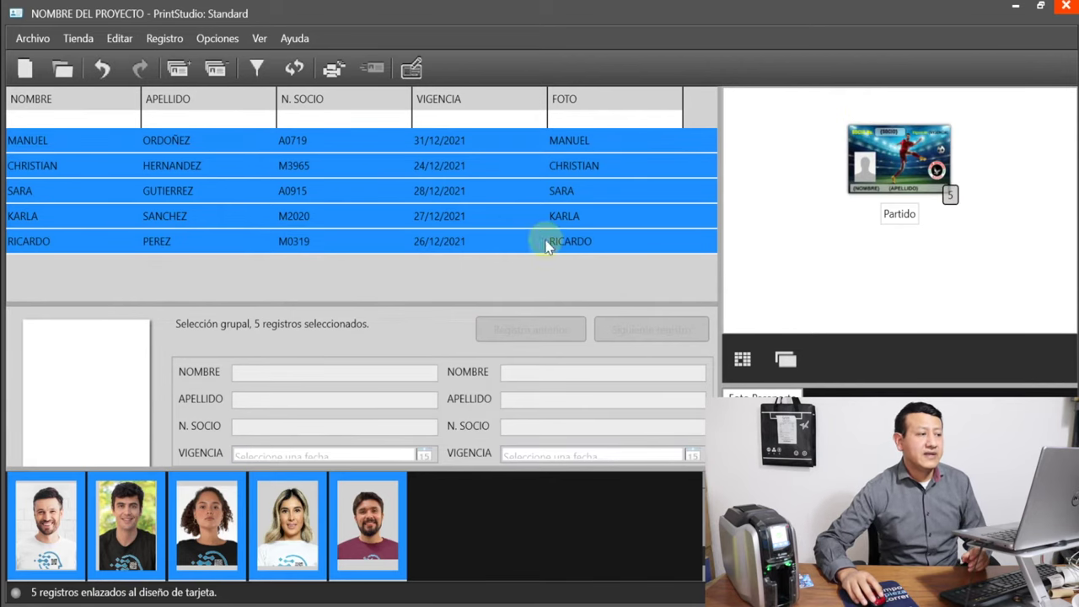
{"action": "left_click", "coordinate": [489, 169]}
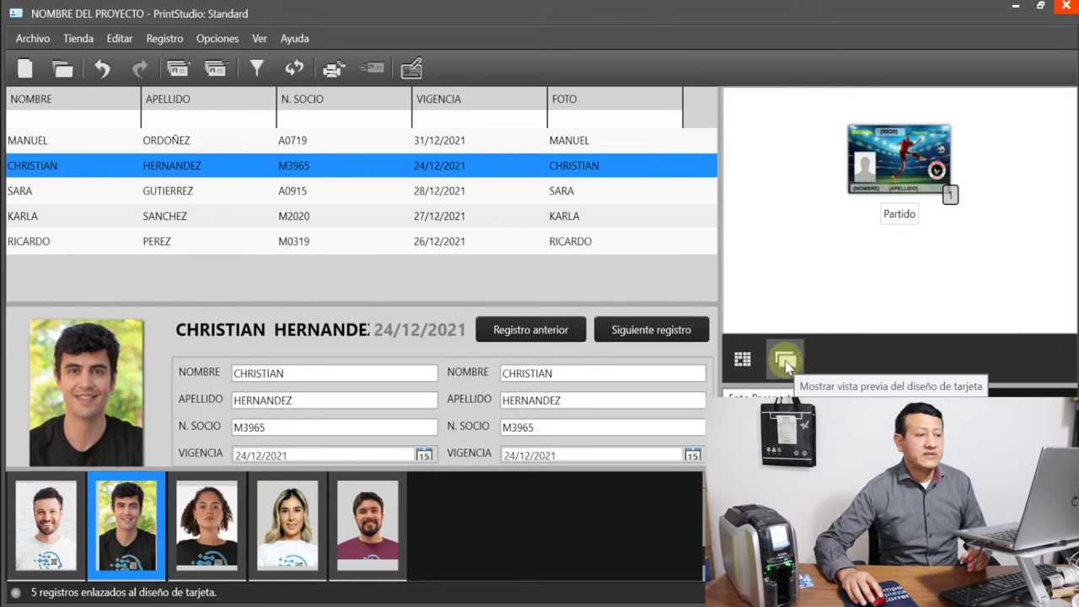
{"action": "left_click", "coordinate": [786, 362]}
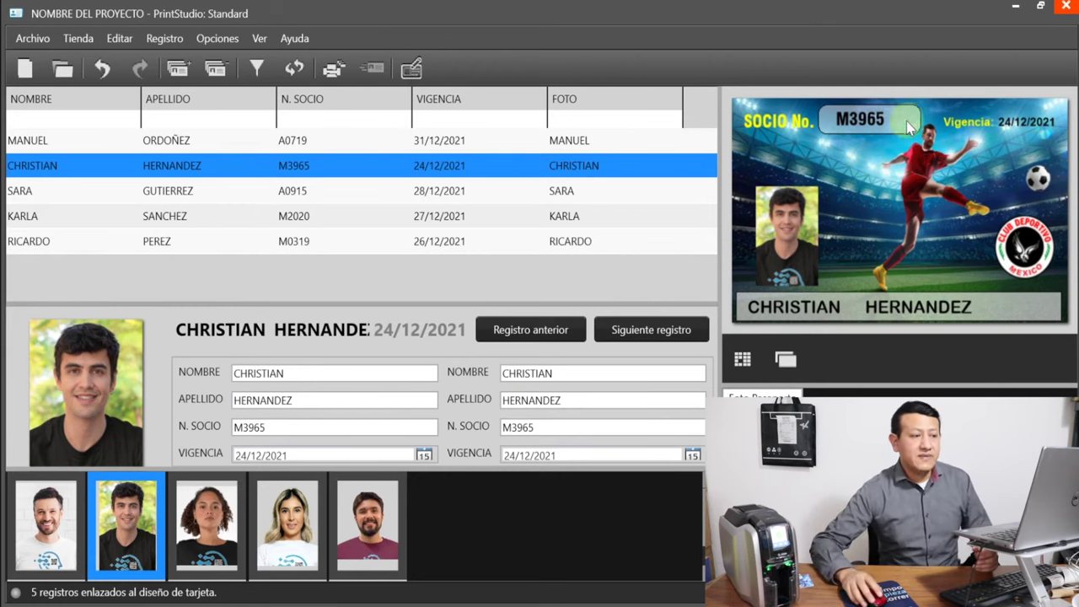
Step through the first, second and third members' card previews, ending on the fourth member's card
{"action": "left_click", "coordinate": [44, 536]}
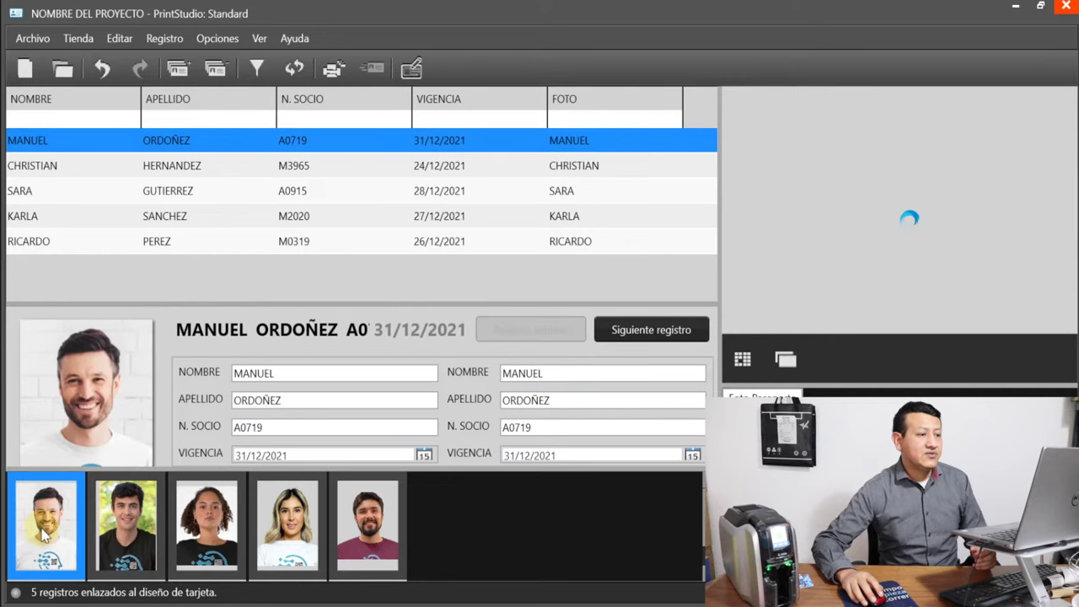
{"action": "left_click", "coordinate": [118, 535]}
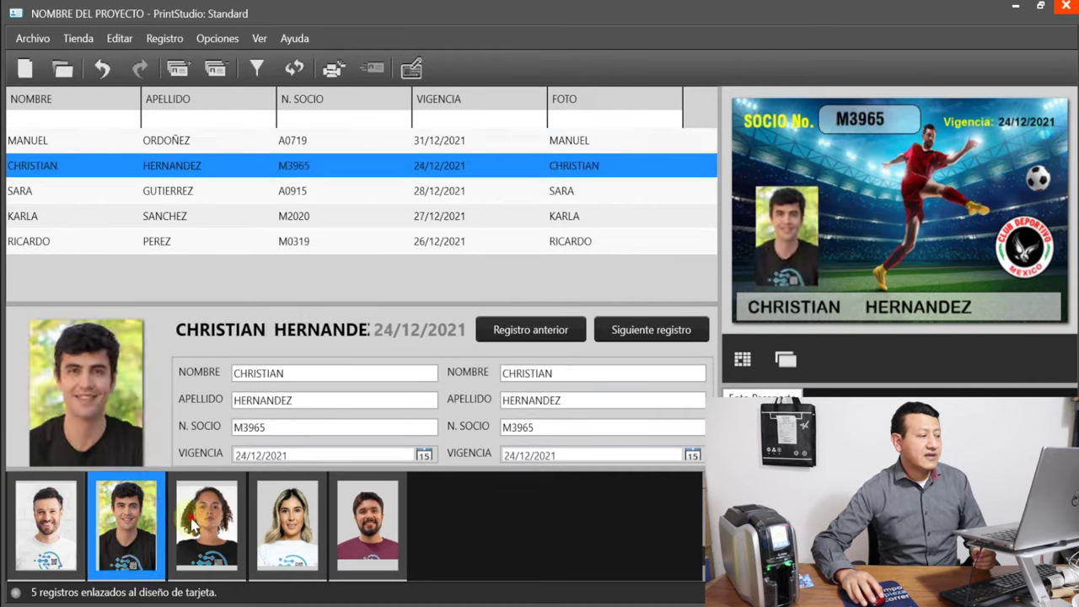
{"action": "left_click", "coordinate": [42, 523]}
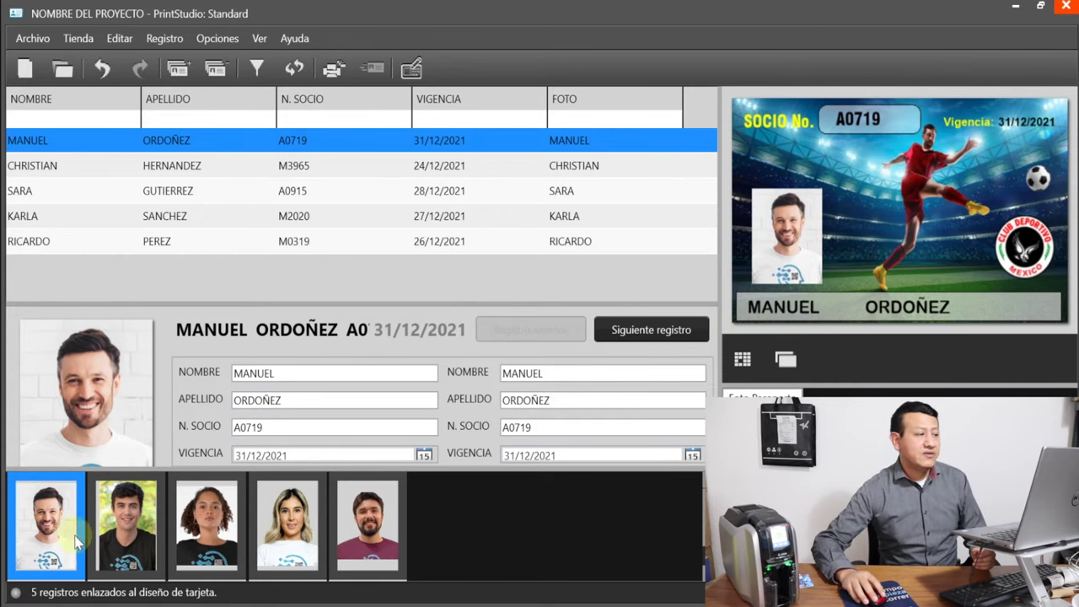
{"action": "left_click", "coordinate": [123, 527]}
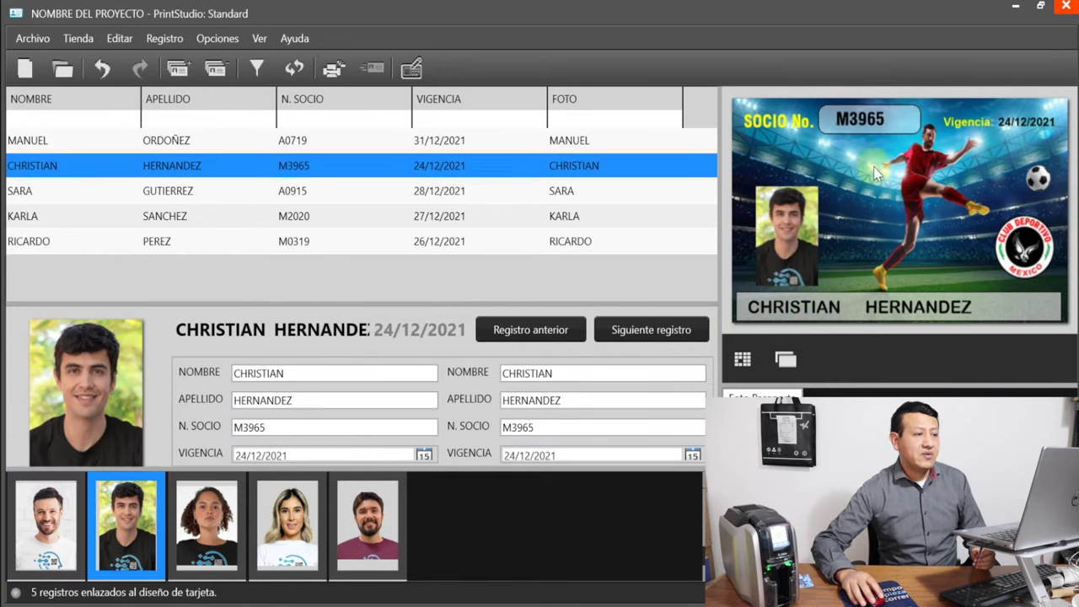
{"action": "left_click", "coordinate": [215, 527]}
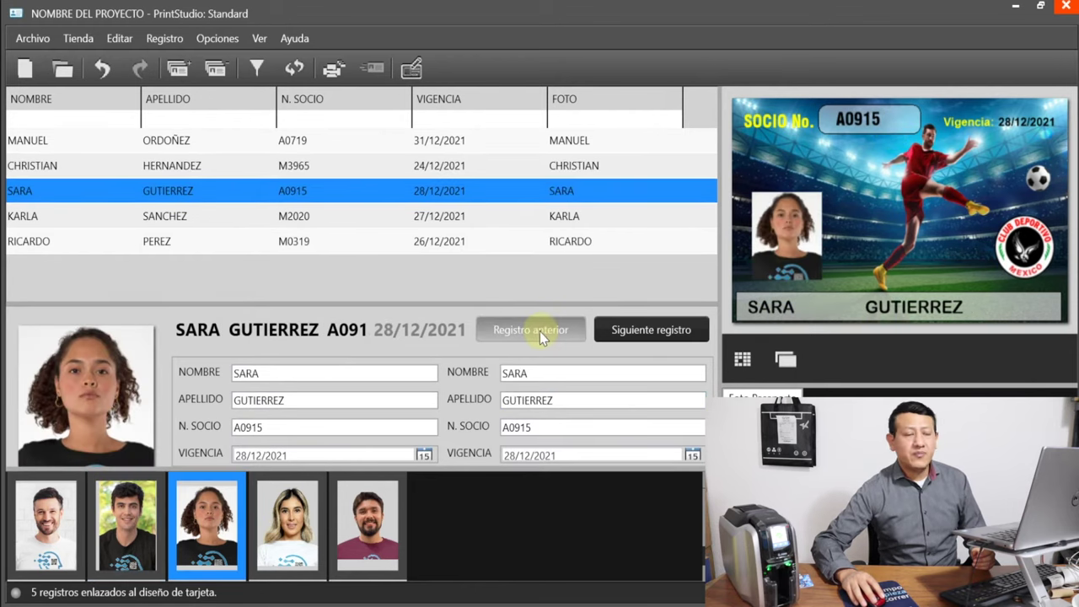
{"action": "left_click", "coordinate": [540, 331]}
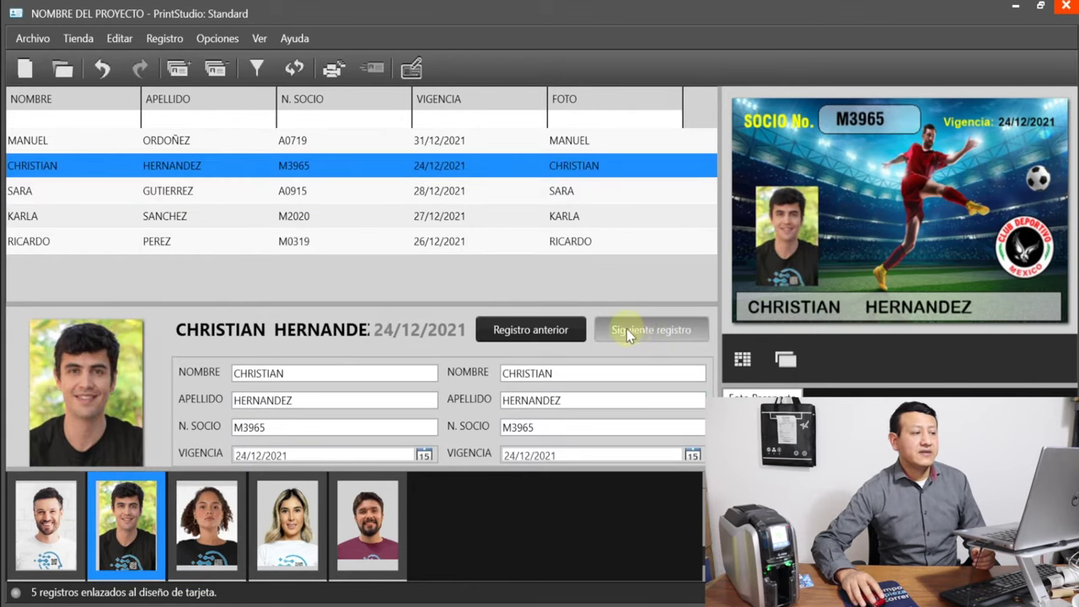
{"action": "left_click", "coordinate": [646, 331]}
{"action": "left_click", "coordinate": [646, 331]}
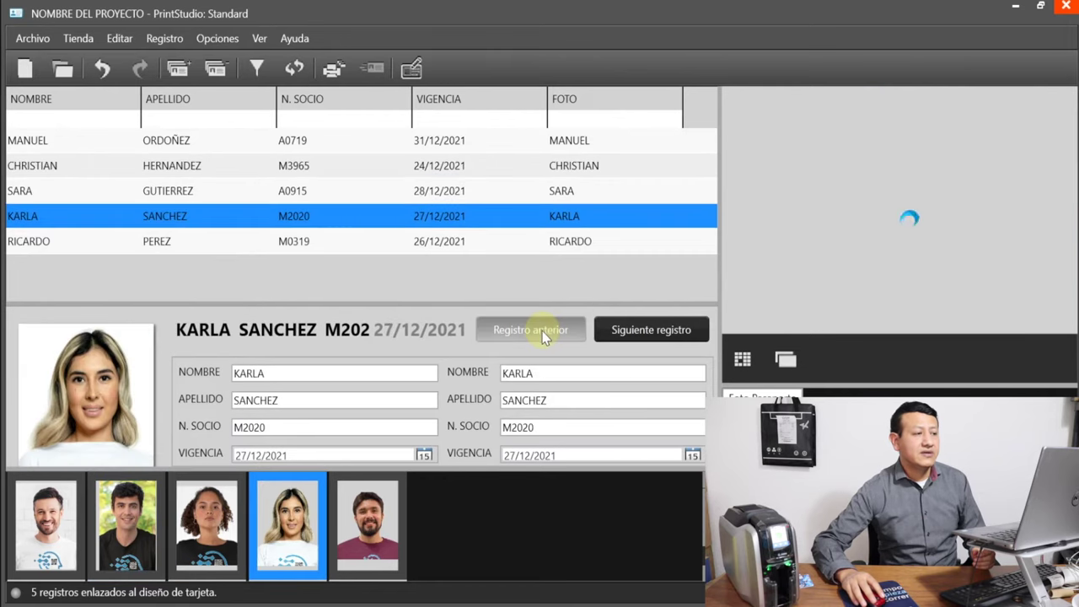
{"action": "left_click", "coordinate": [539, 330]}
{"action": "left_click", "coordinate": [646, 329]}
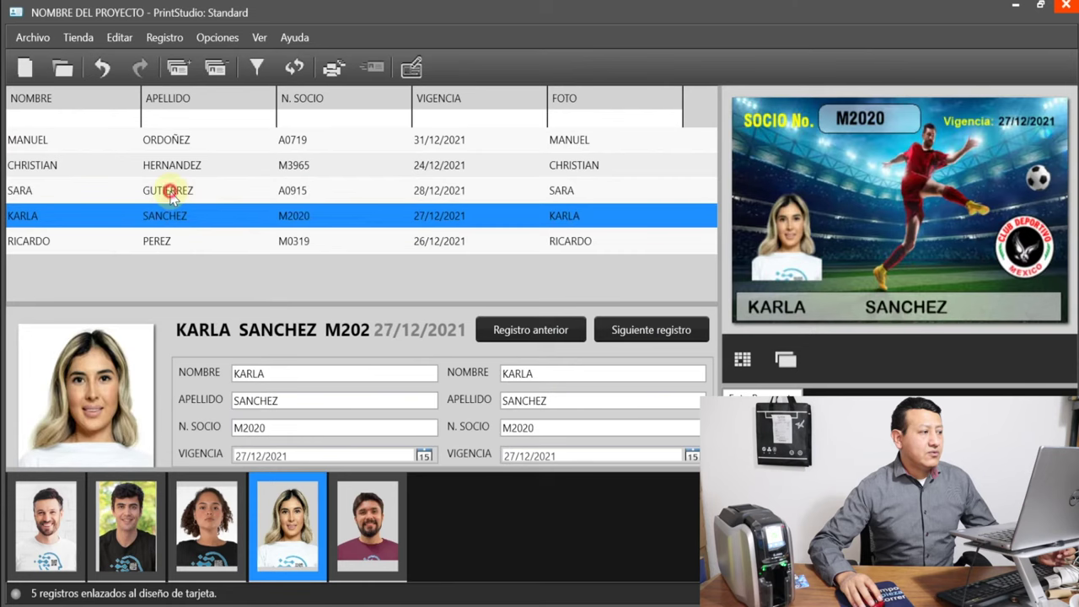
Select the third member's row to preview her card with the 28/12/2021 expiry
{"action": "left_click", "coordinate": [171, 194]}
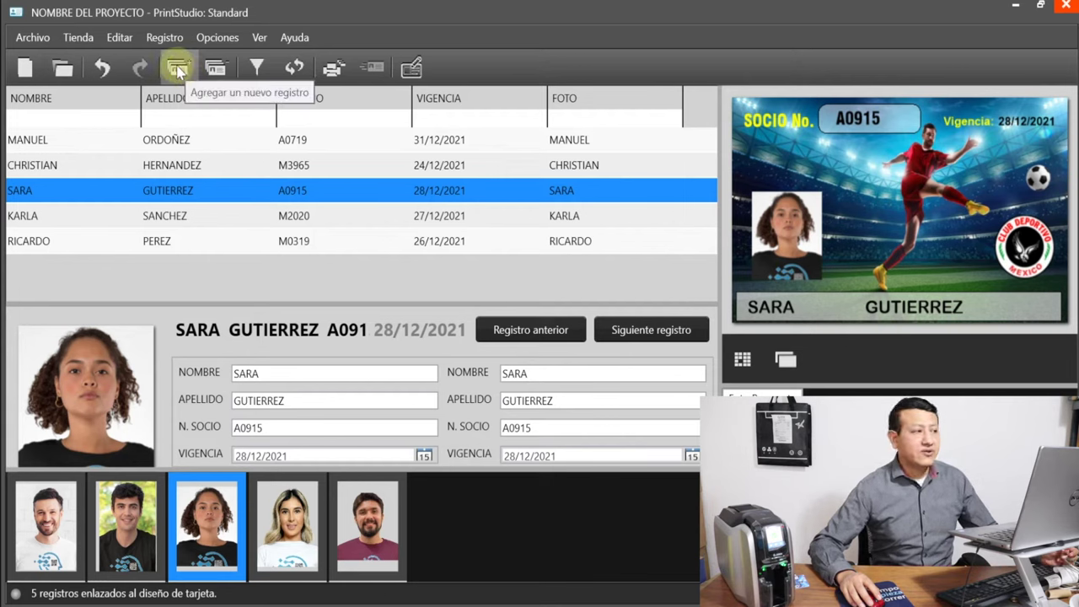
Add a new record and fill in the member's first name, surname and member number
{"action": "left_click", "coordinate": [178, 70]}
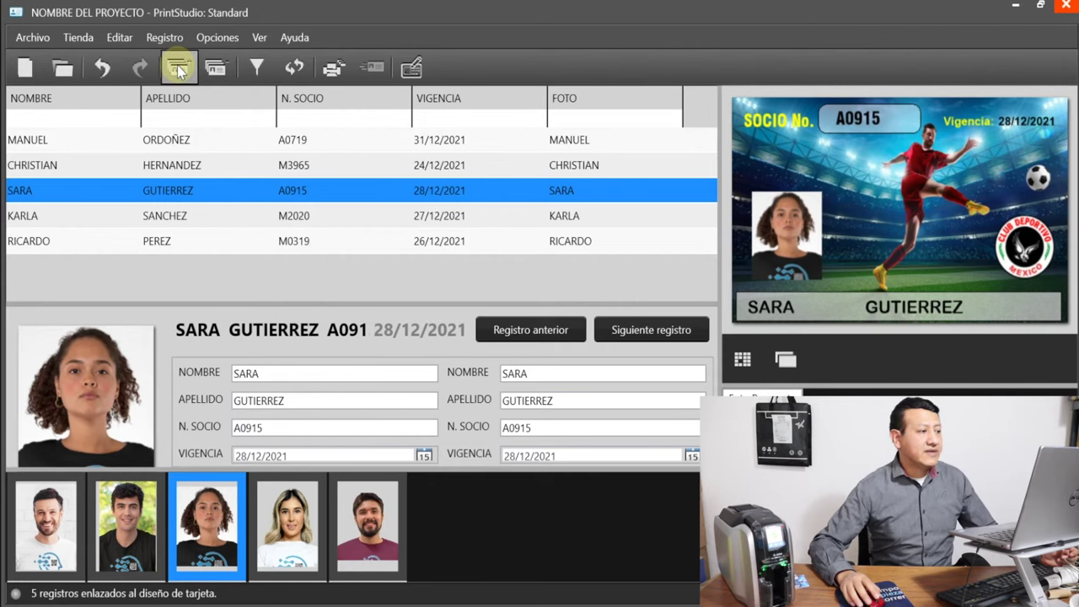
{"action": "left_click_drag", "start_coordinate": [504, 98], "coordinate": [506, 116]}
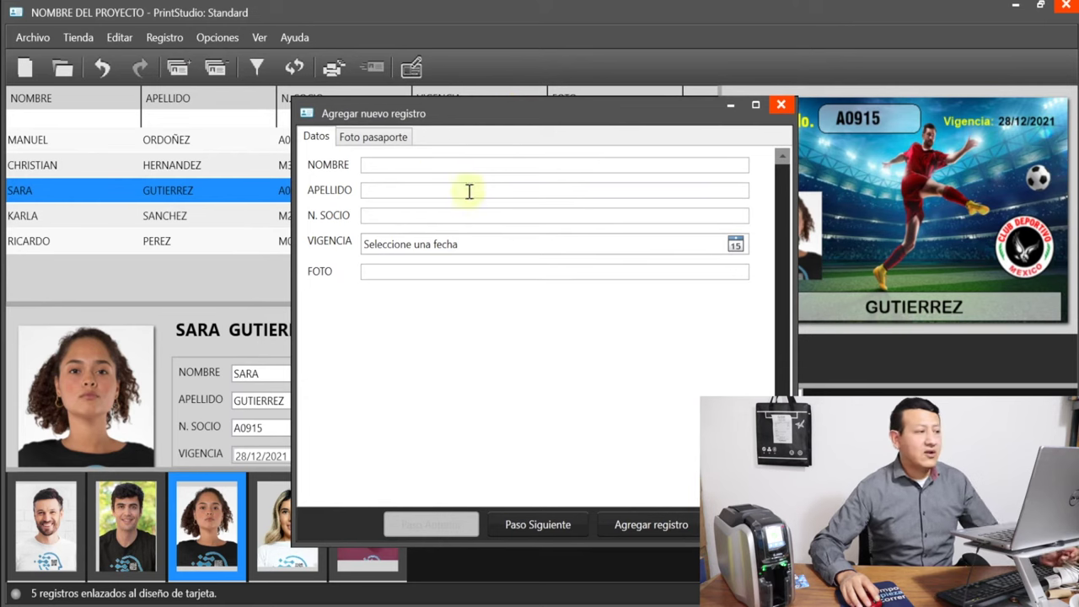
{"action": "left_click", "coordinate": [427, 162]}
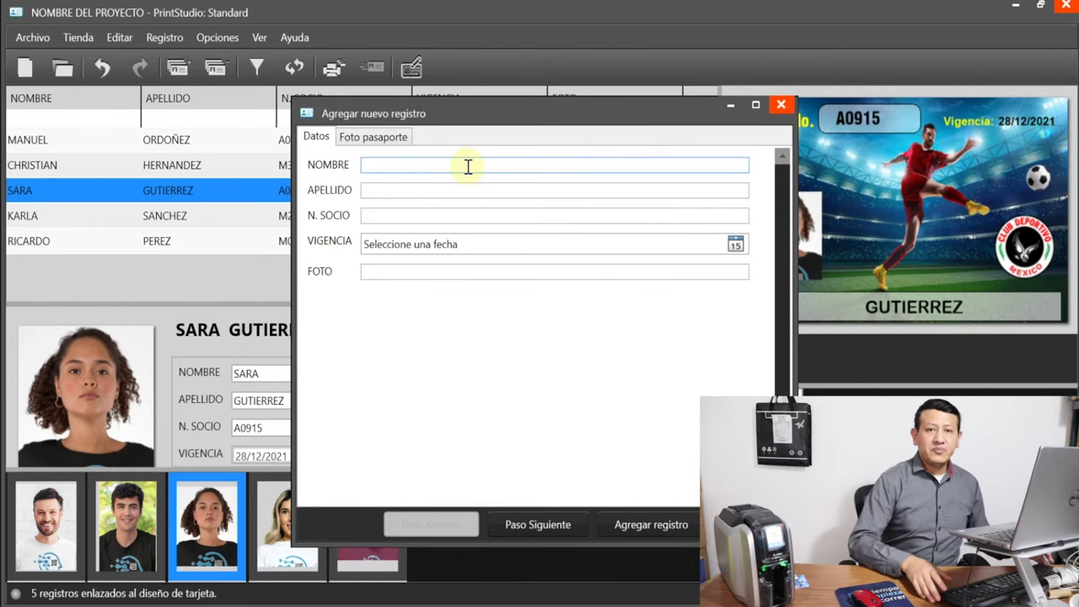
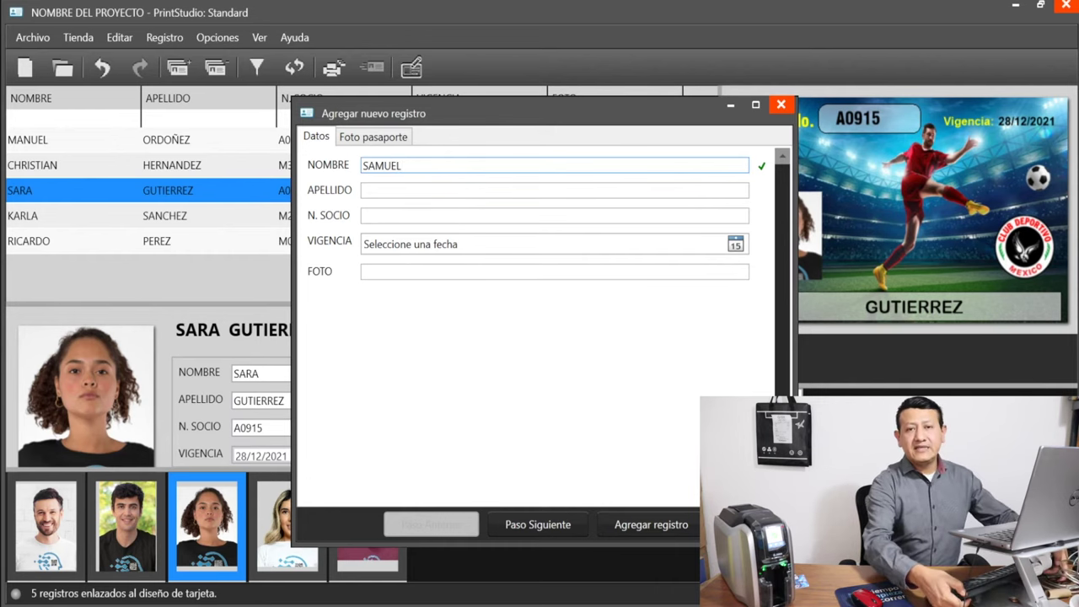
{"action": "left_click", "coordinate": [453, 191]}
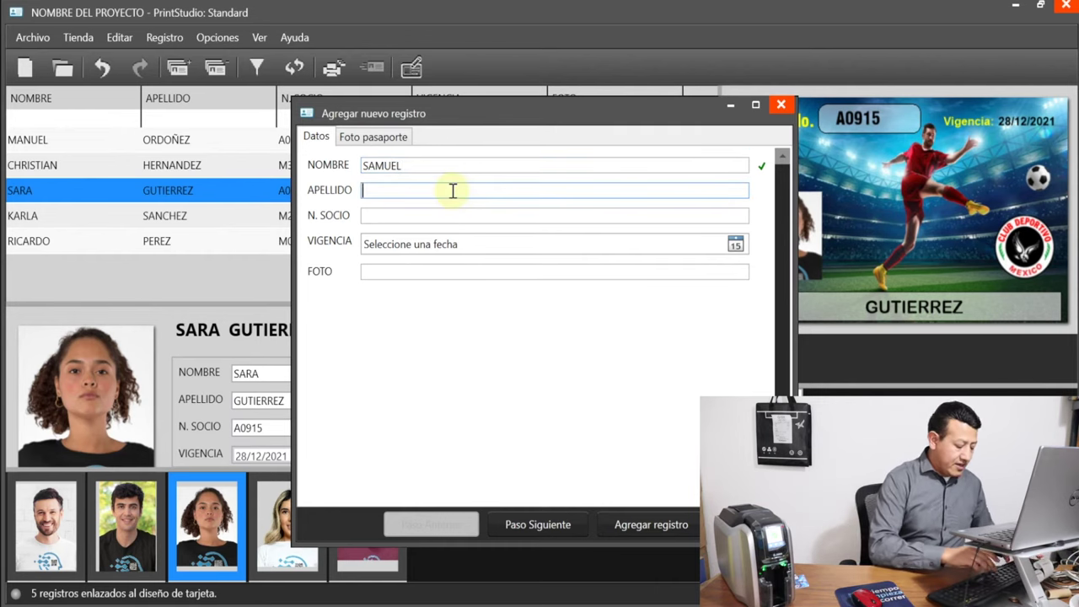
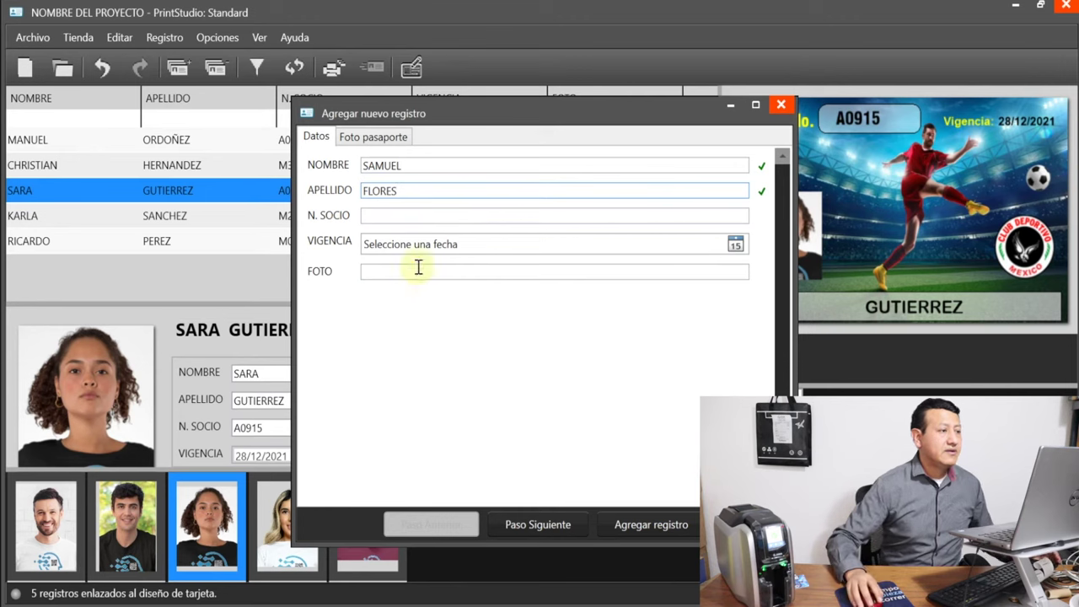
{"action": "left_click", "coordinate": [414, 216]}
{"action": "type", "text": "123"}
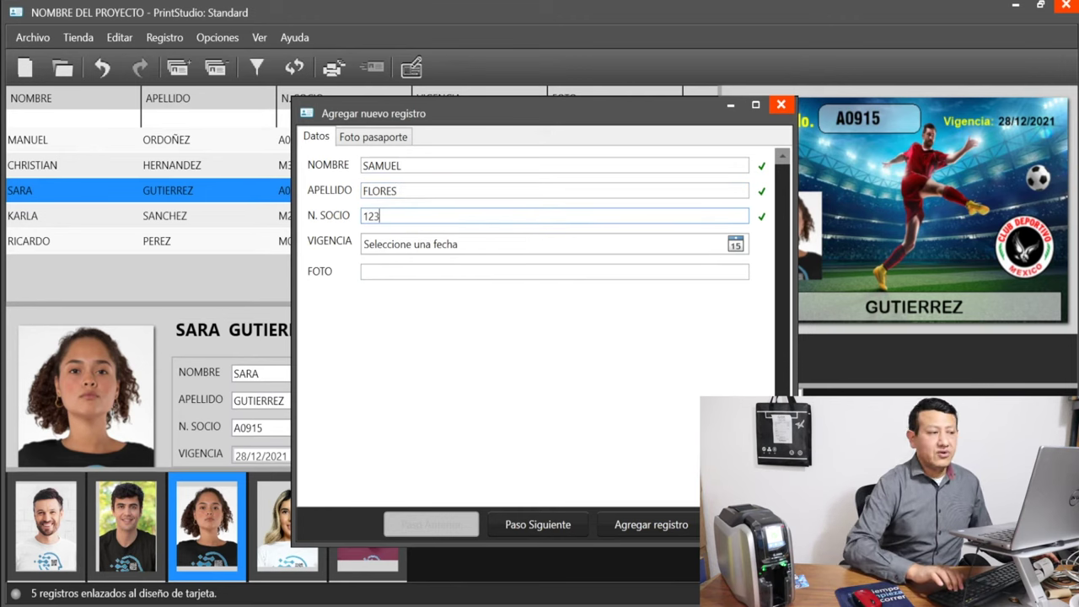
{"action": "type", "text": "46"}
Set the VIGENCIA expiry date to 23/12/2021 in the date picker
{"action": "left_click", "coordinate": [735, 244]}
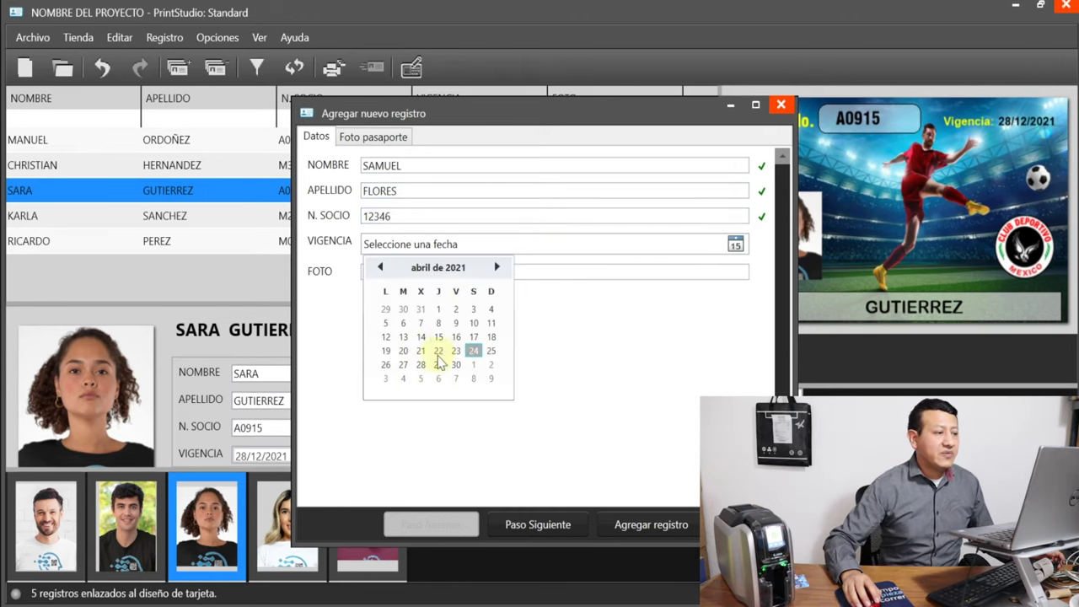
{"action": "left_click", "coordinate": [449, 268]}
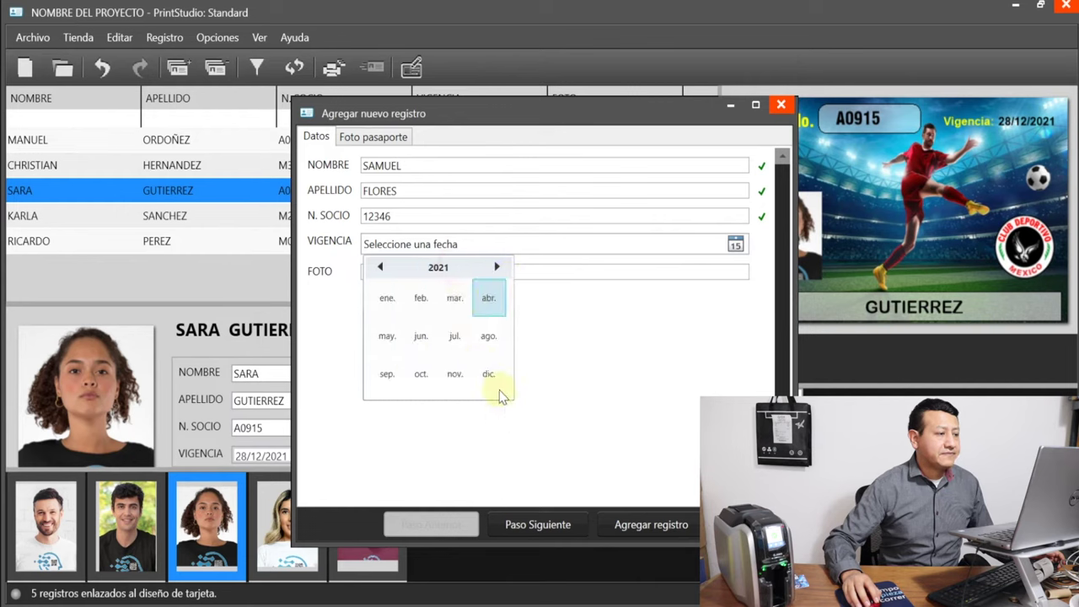
{"action": "left_click", "coordinate": [488, 373]}
{"action": "left_click", "coordinate": [451, 357]}
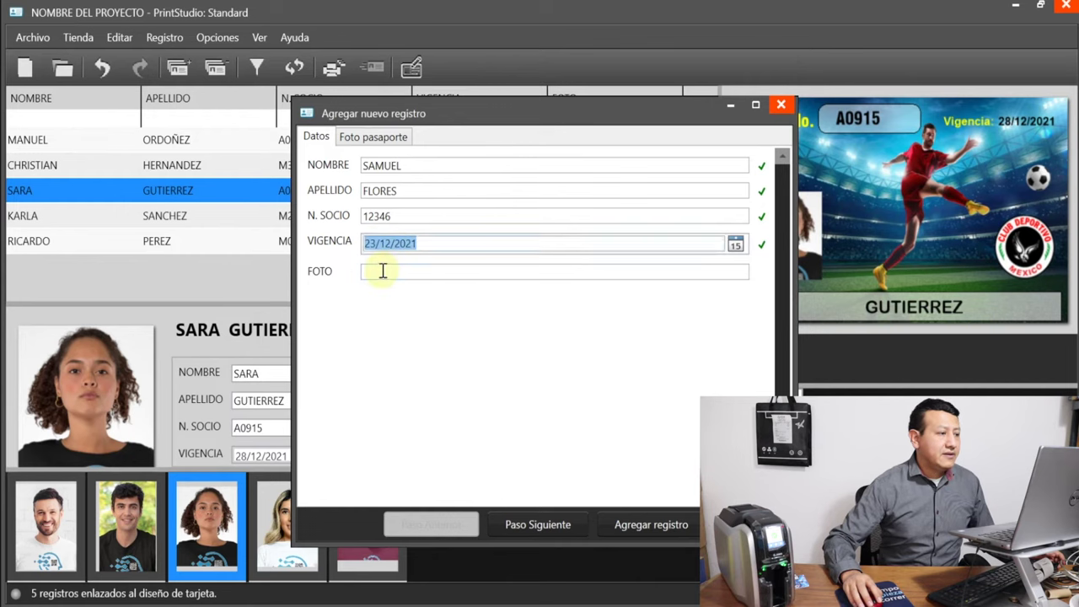
{"action": "left_click", "coordinate": [381, 272]}
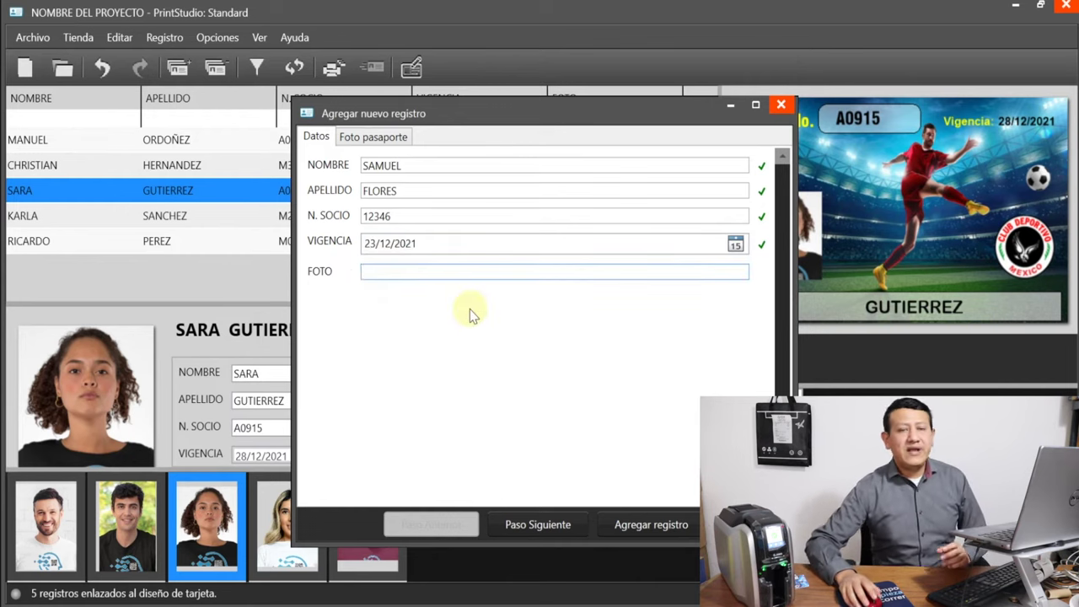